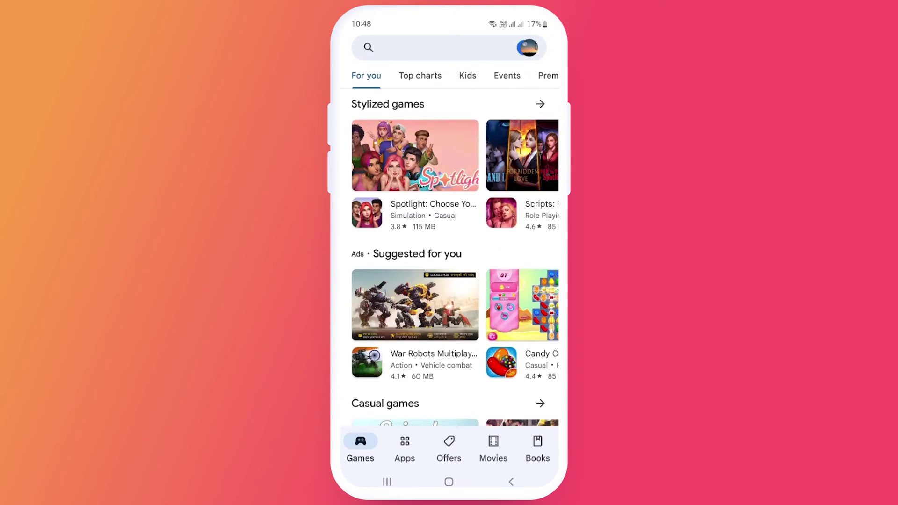
text(chksn)
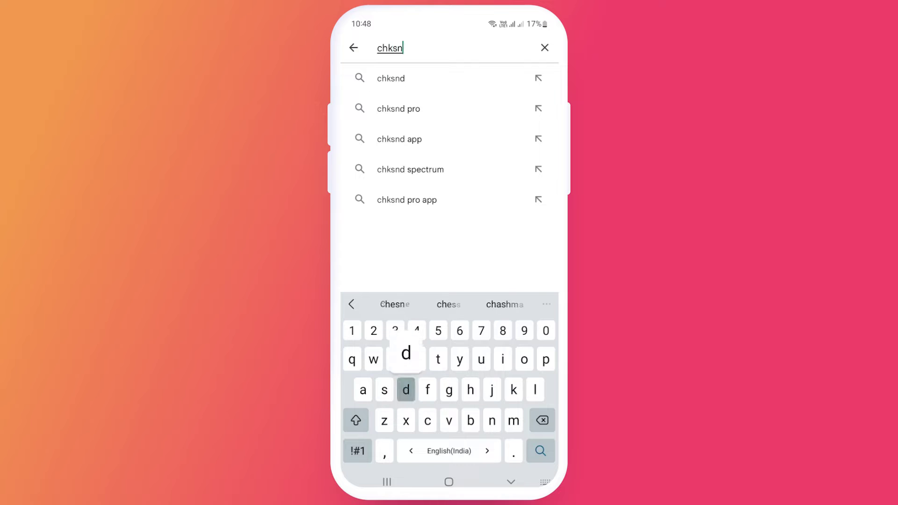
text(d)
- Install ChkSnd and 'PixelLab - Text on pictures' from the Google Play Store
key(Return)
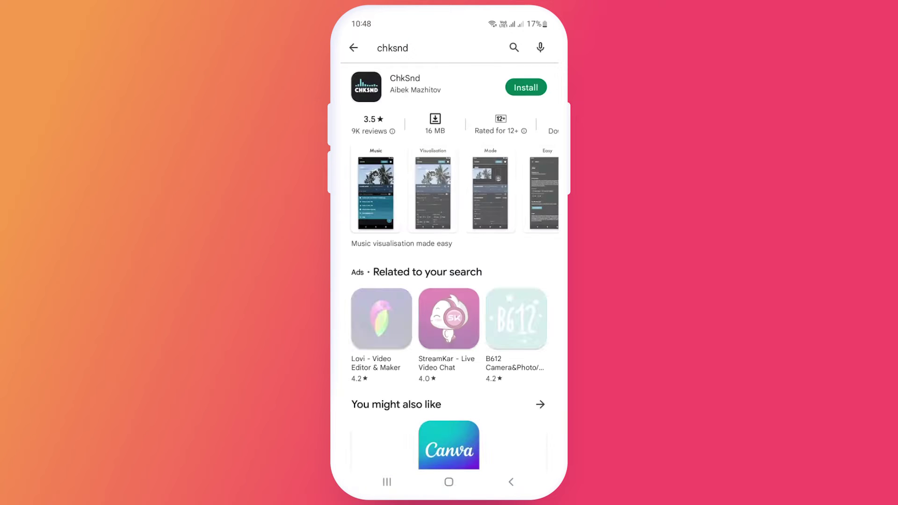
click(526, 87)
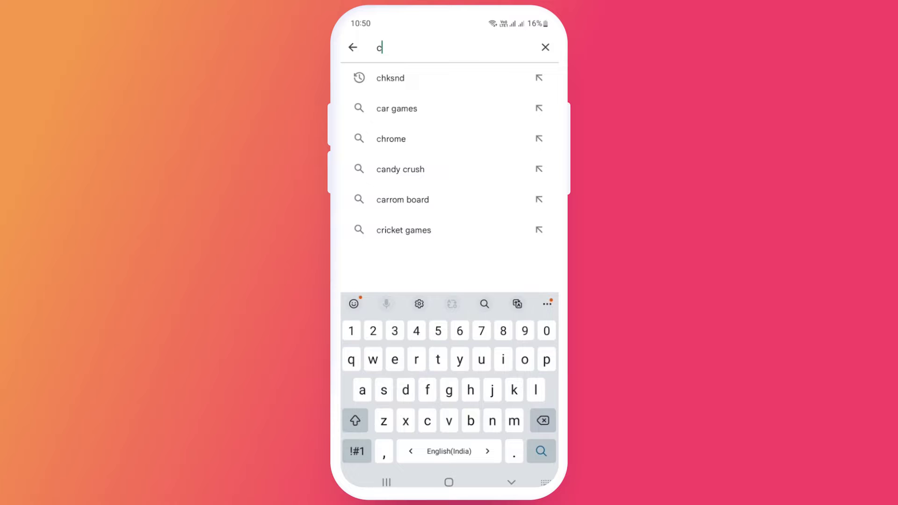
key(BackSpace)
text(pixell)
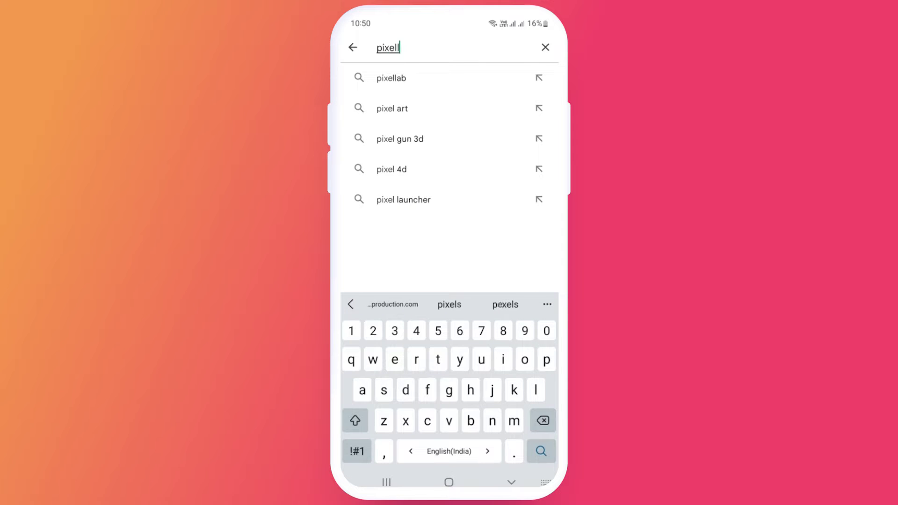
text(ab)
key(Return)
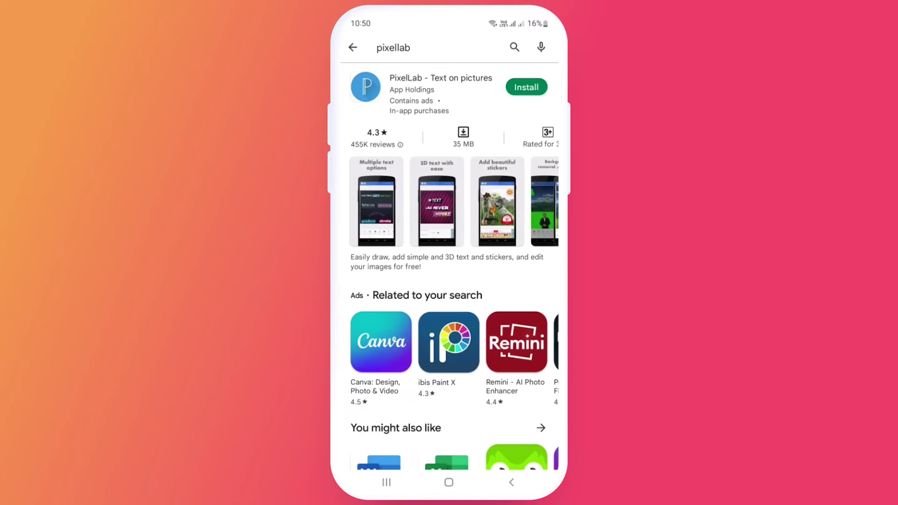
click(526, 87)
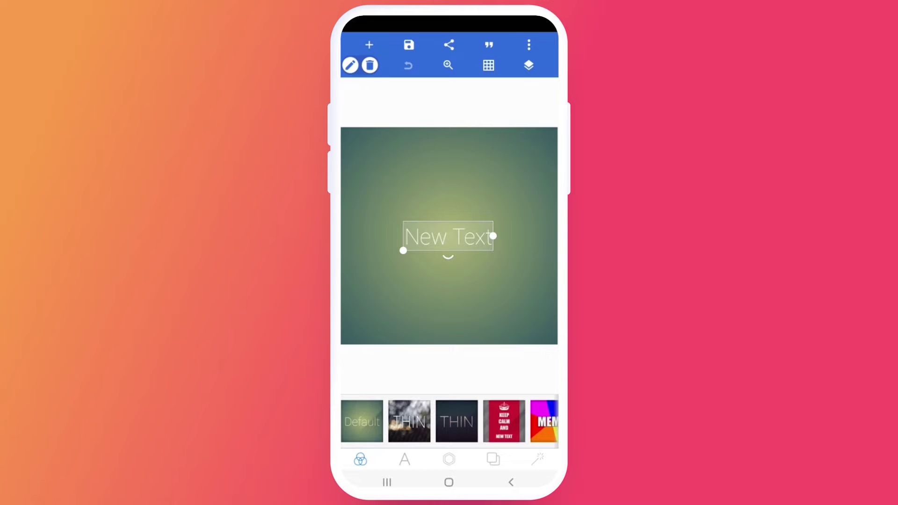
- Delete PixelLab's default 'New Text' layer and bring up the background image options
click(370, 64)
click(519, 276)
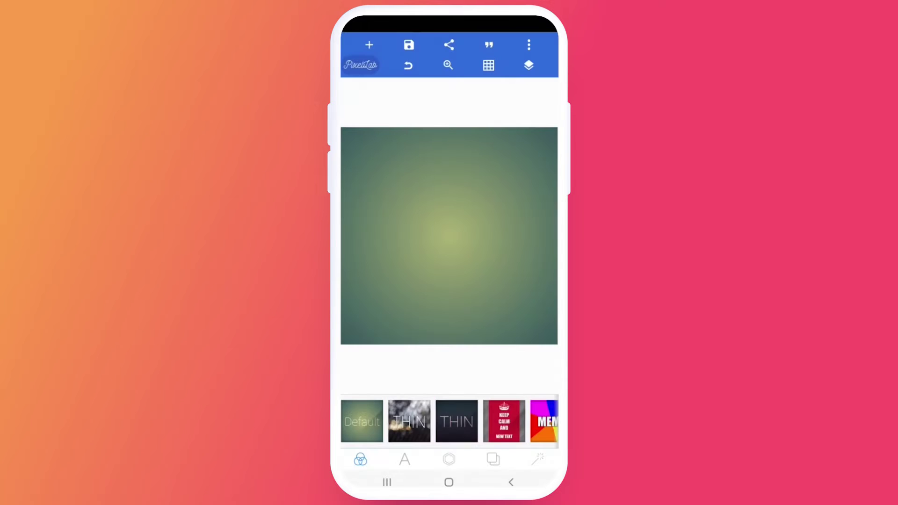
click(493, 459)
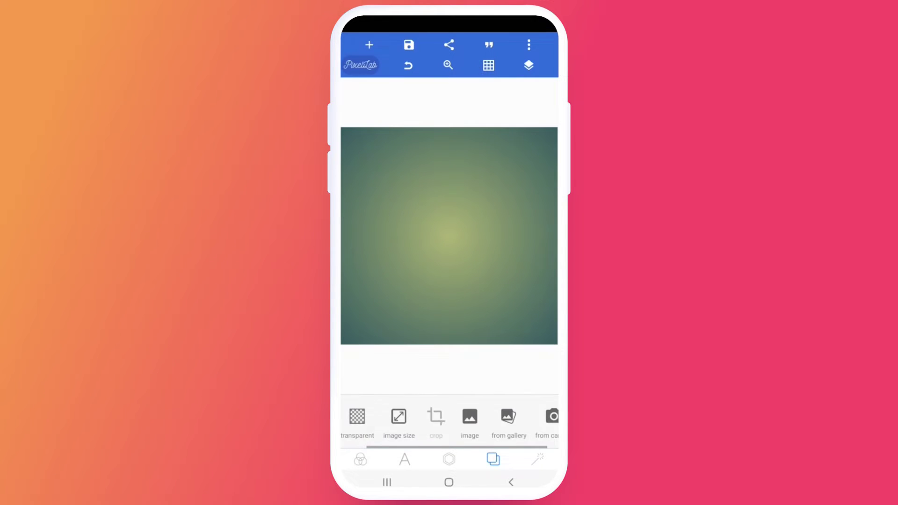
- Set the city-street photo from the gallery as the background
click(493, 417)
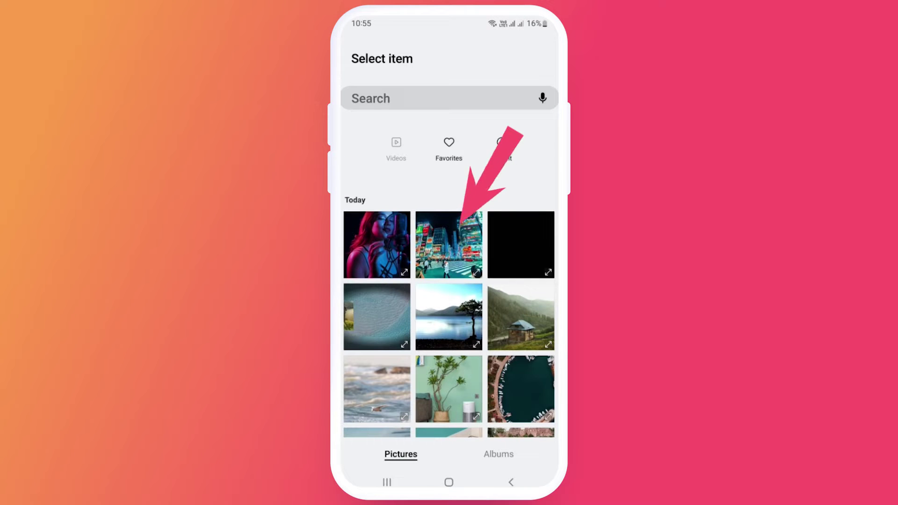
click(448, 244)
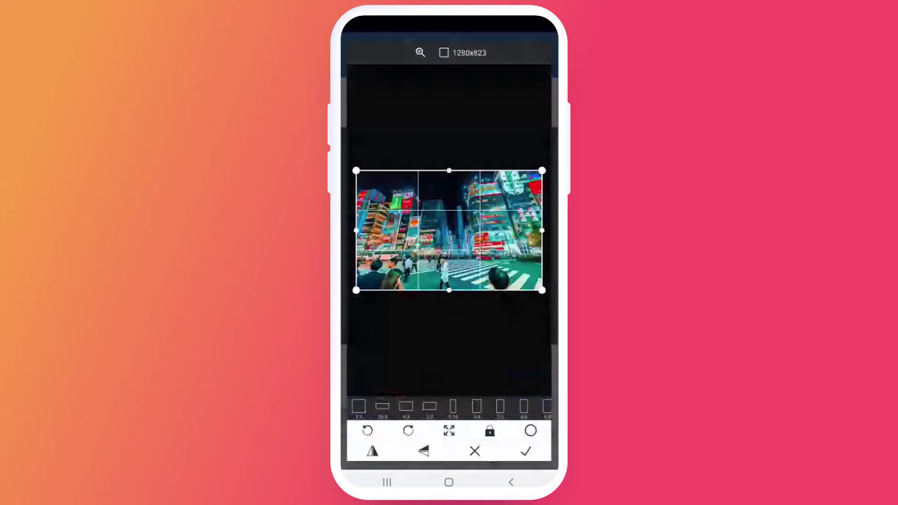
click(526, 451)
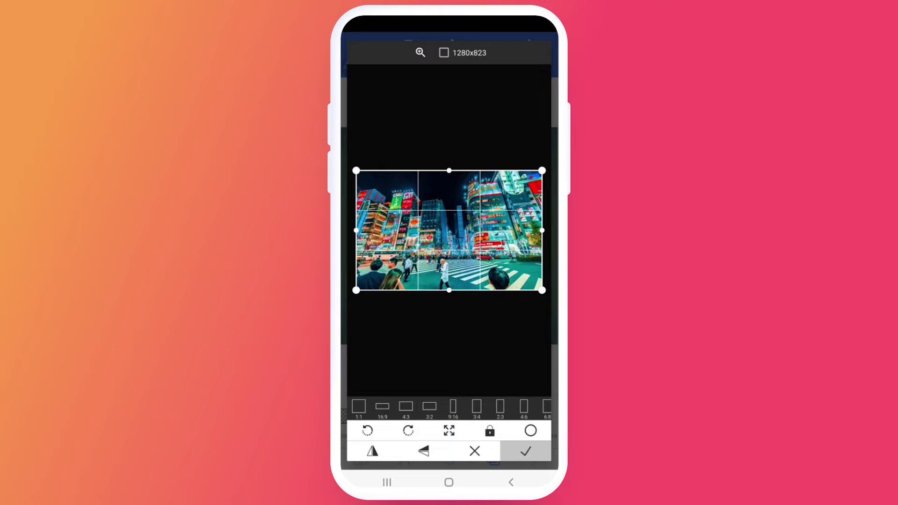
- Resize the image to 1280×720 by setting its height to 720
click(528, 45)
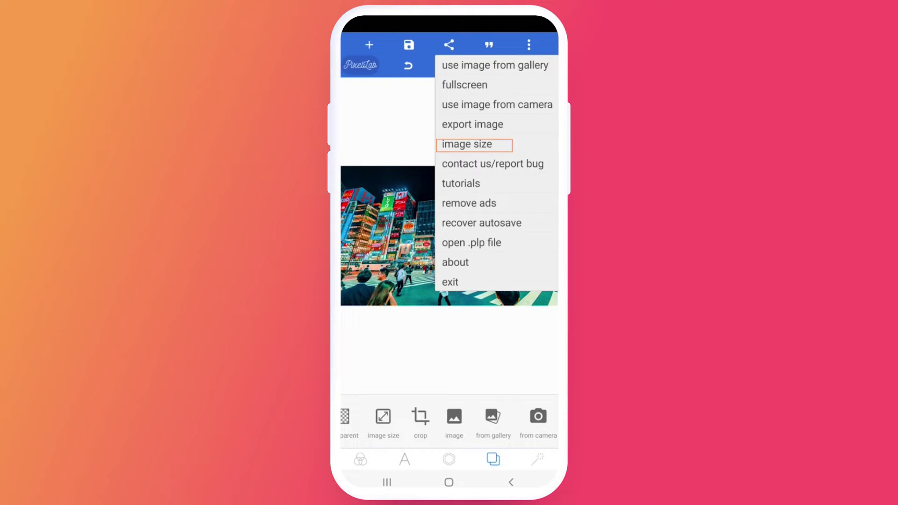
click(467, 144)
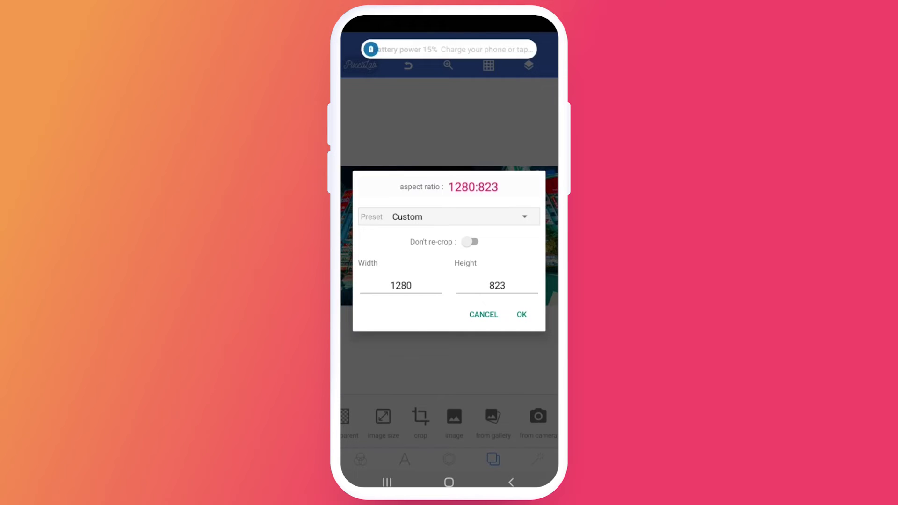
click(497, 285)
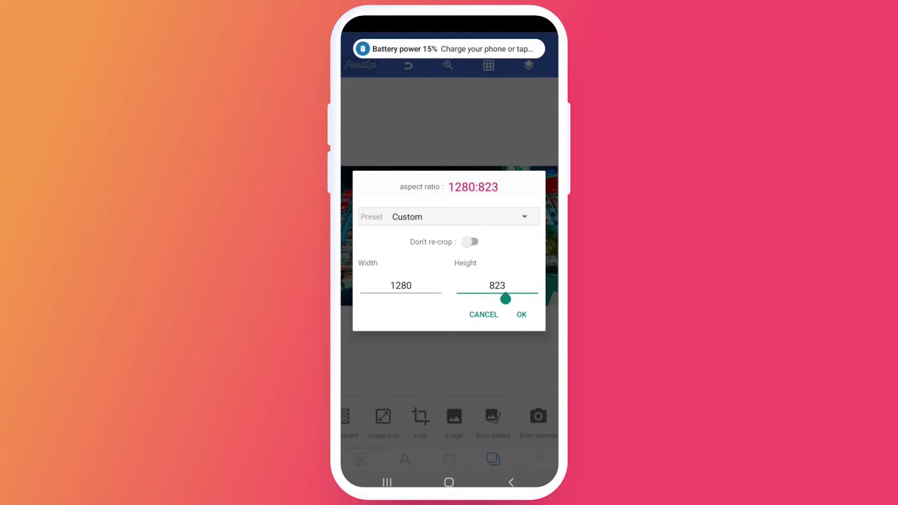
key(BackSpace)
key(BackSpace)
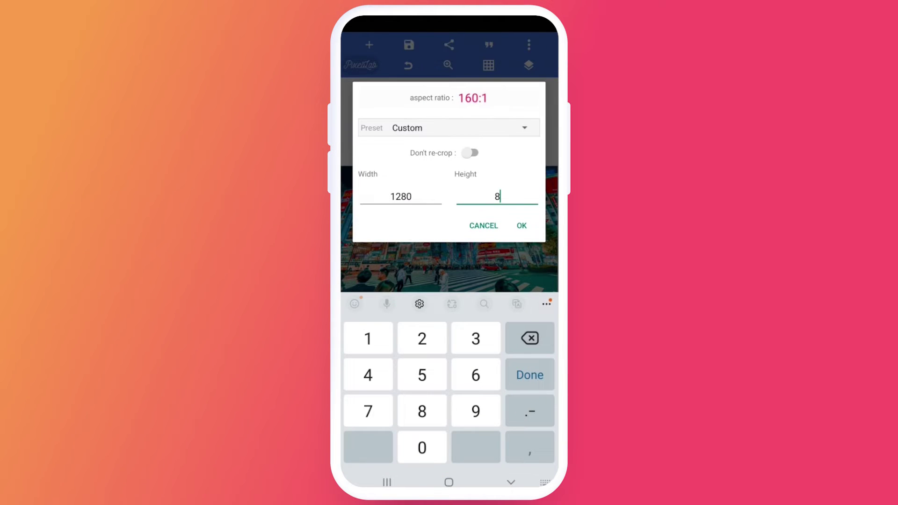
key(BackSpace)
text(720)
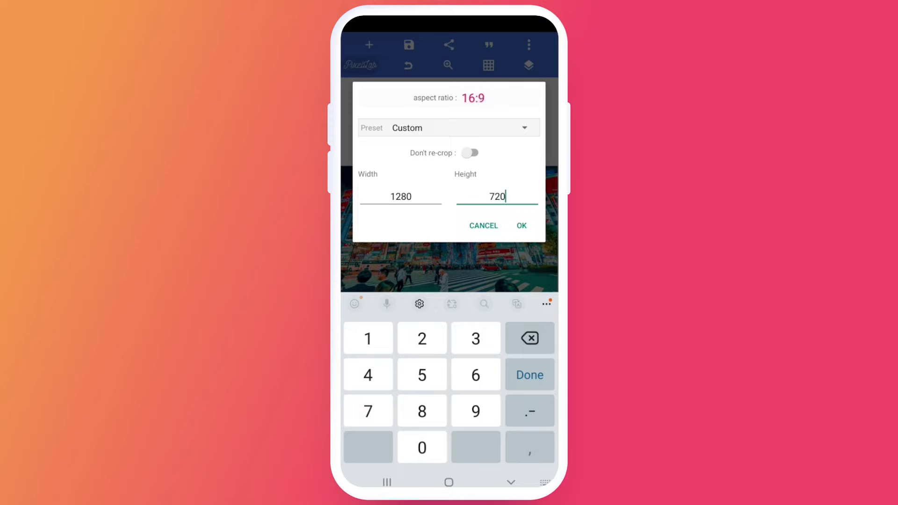
key(Return)
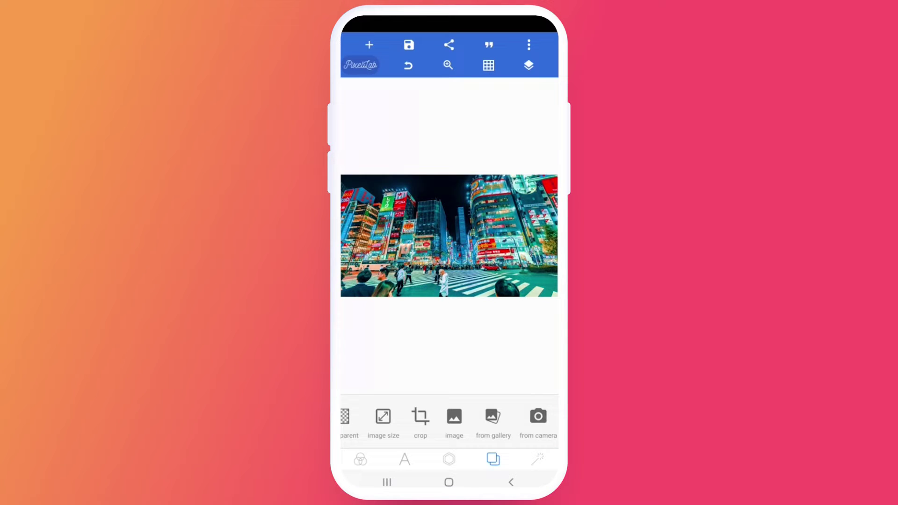
- Import the singer photo with a square 1:1 crop around her face
click(449, 459)
click(386, 419)
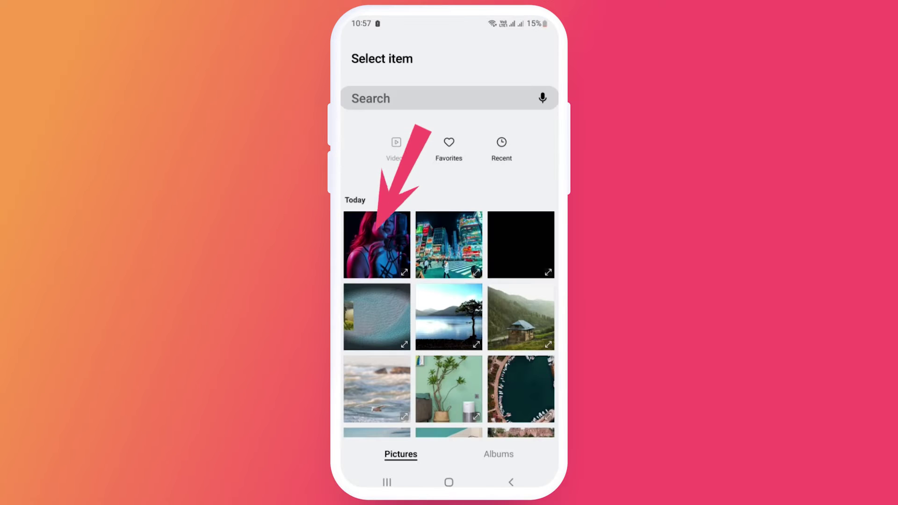
click(377, 244)
click(358, 407)
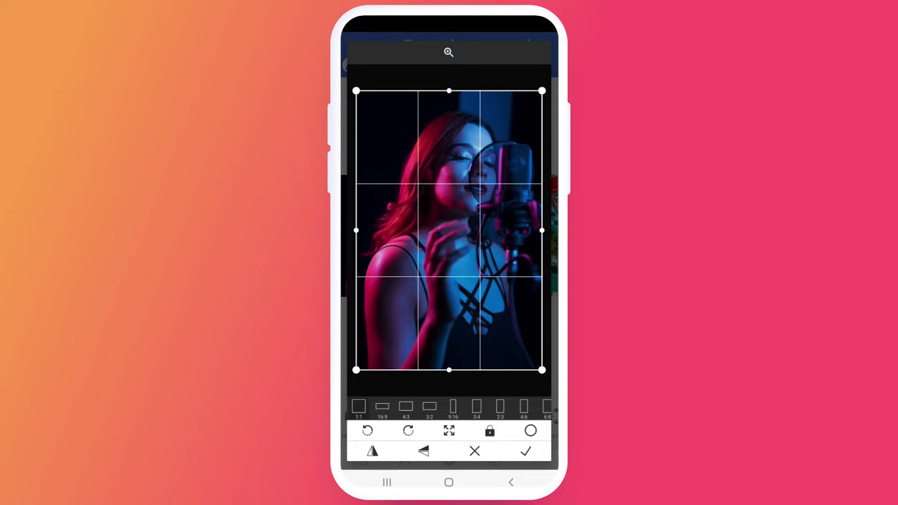
drag(542, 327, 465, 247)
drag(412, 191, 467, 170)
drag(405, 107, 399, 107)
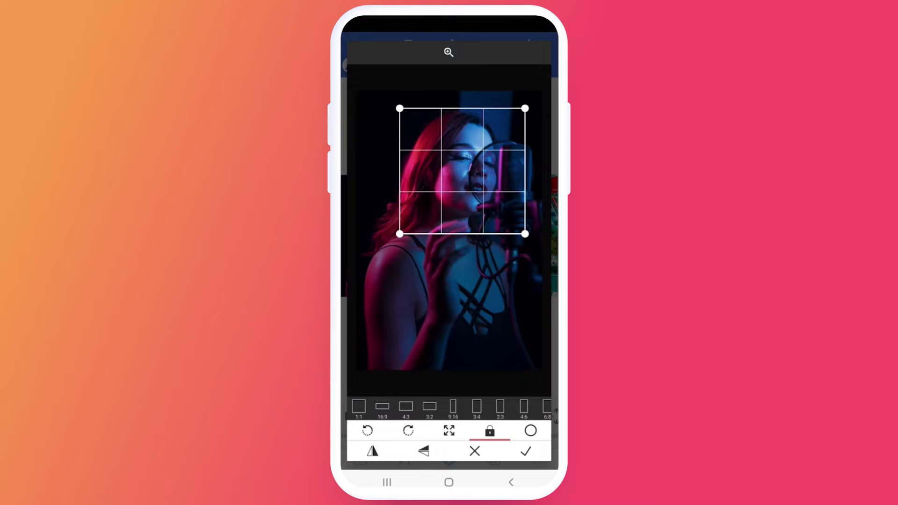
drag(531, 233, 537, 247)
drag(399, 246, 381, 268)
click(526, 451)
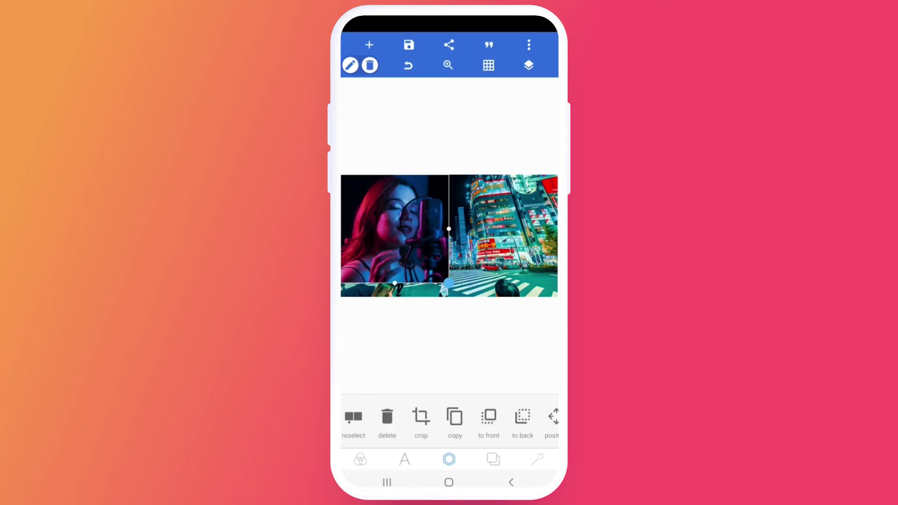
- Shrink the singer image and place it on the left of the canvas
drag(449, 284, 404, 239)
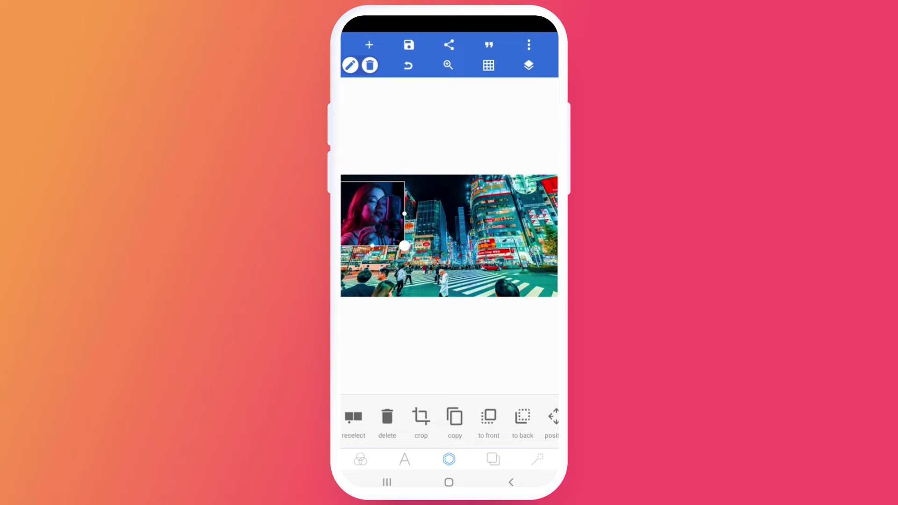
drag(372, 207, 378, 232)
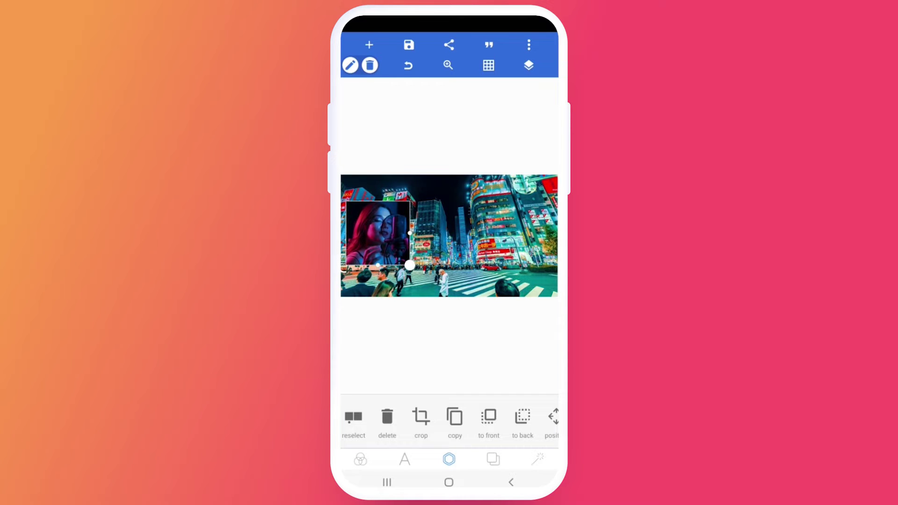
key(Escape)
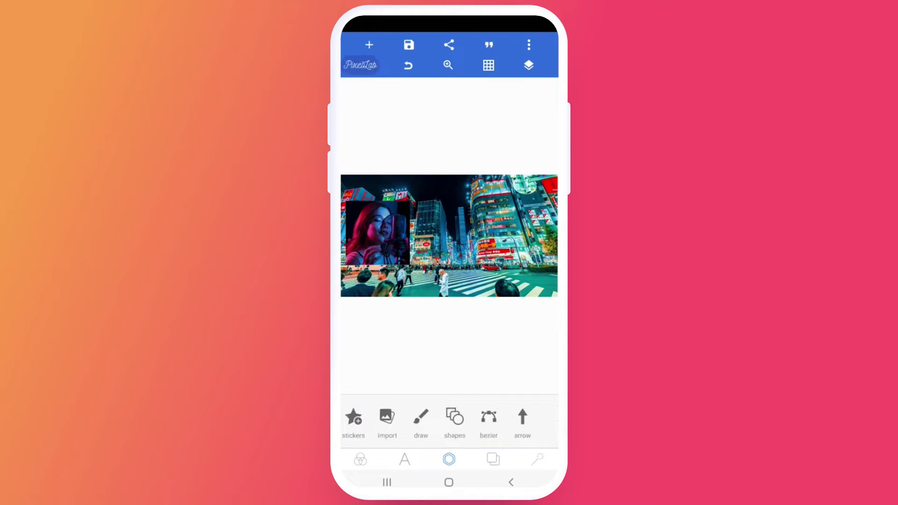
- Import the black image uncropped and widen it to the right
click(386, 421)
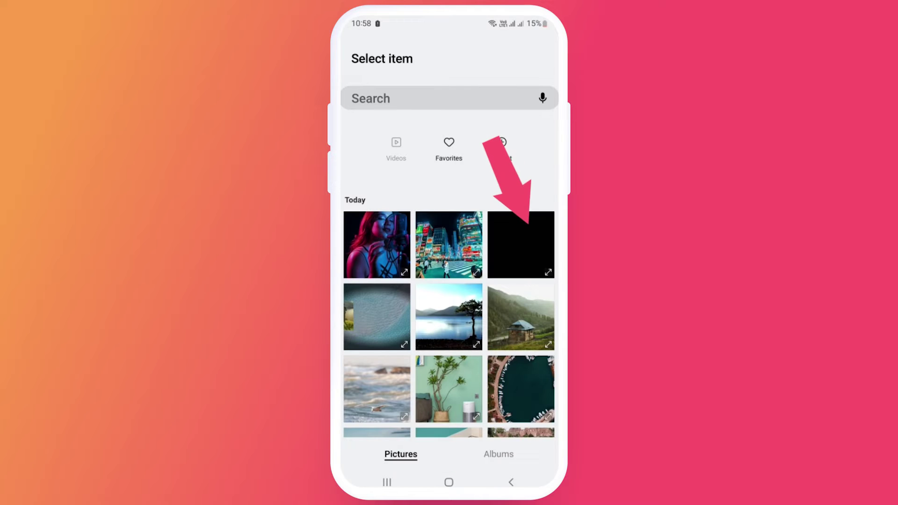
click(521, 241)
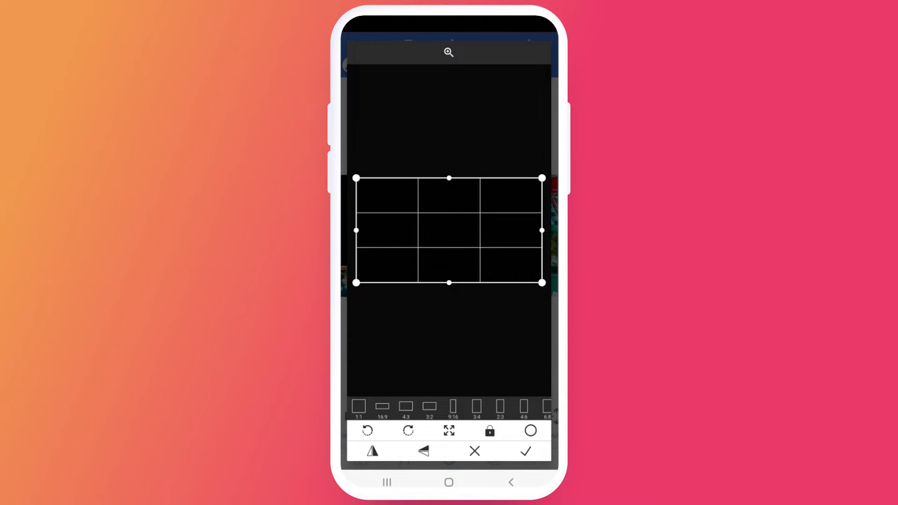
click(525, 451)
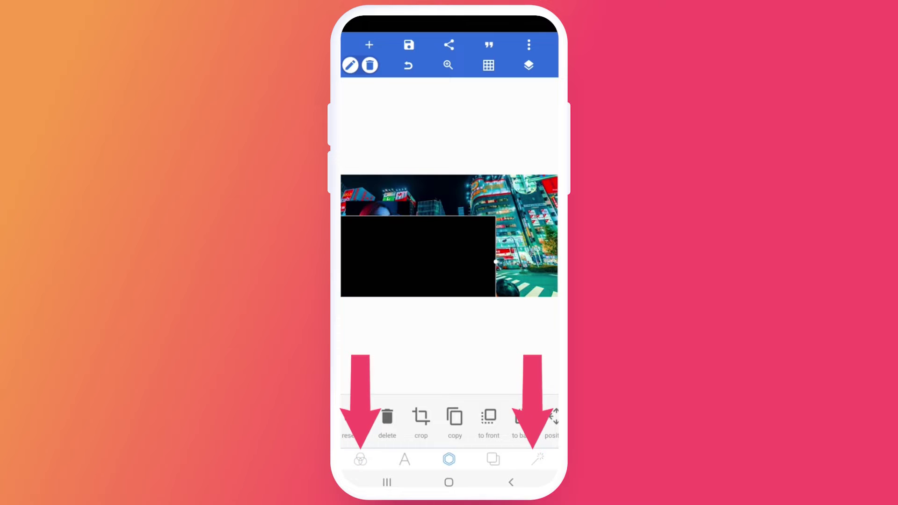
drag(495, 264, 558, 274)
scroll(450, 421, right, 3)
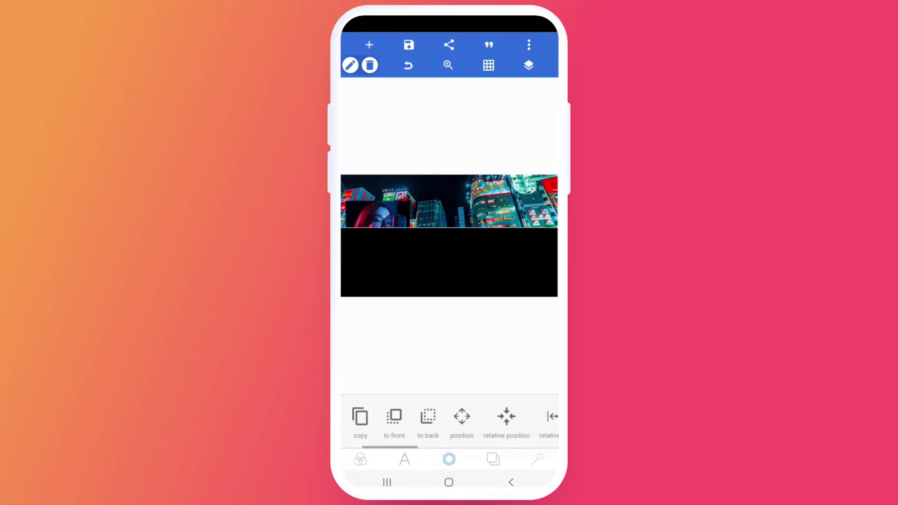
scroll(449, 421, right, 3)
scroll(449, 421, right, 2)
scroll(449, 421, right, 2)
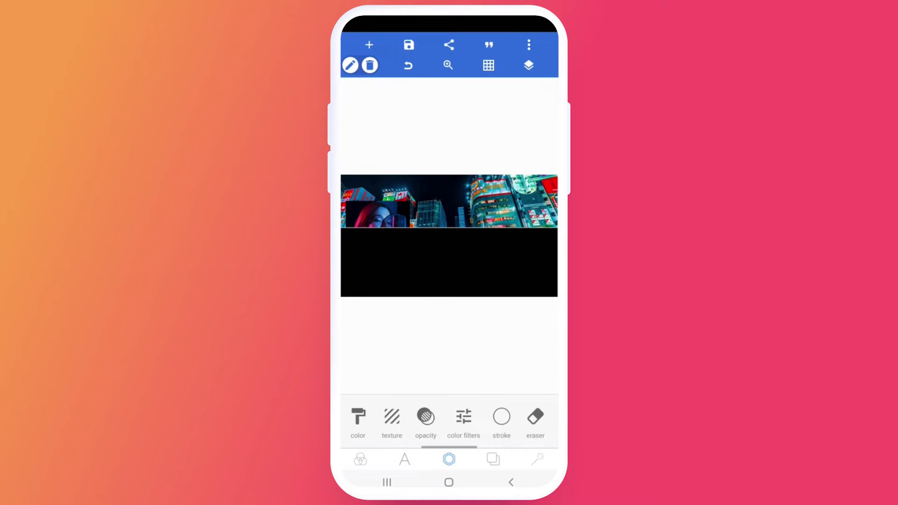
- Set the black layer's opacity to 70% and select the singer inset
click(391, 422)
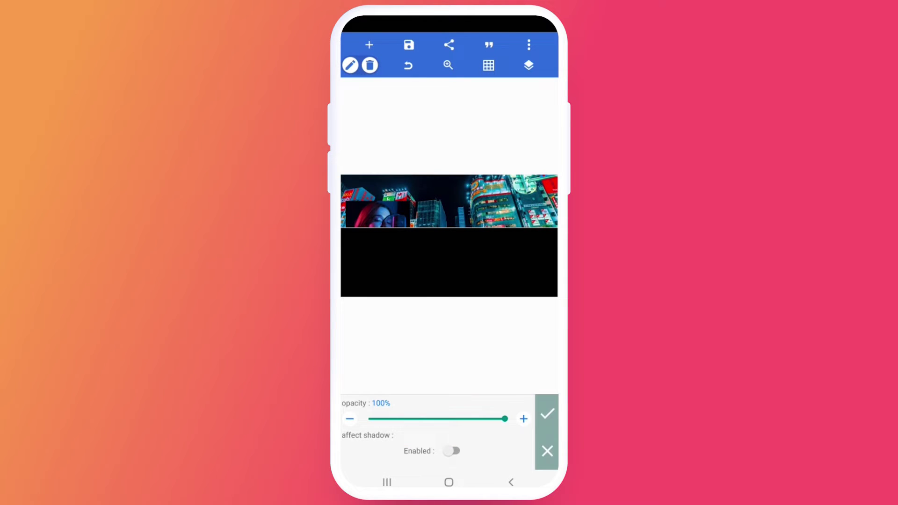
drag(505, 419, 464, 418)
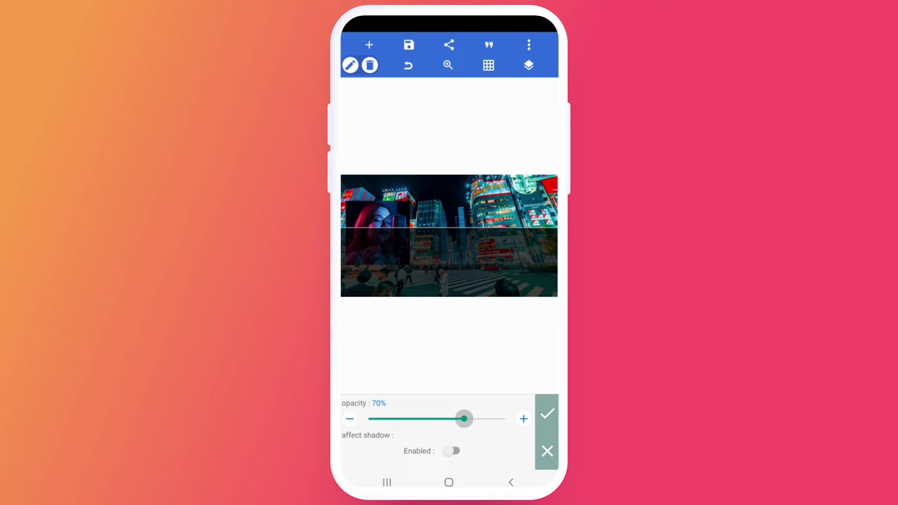
click(547, 414)
drag(365, 418, 533, 417)
click(377, 228)
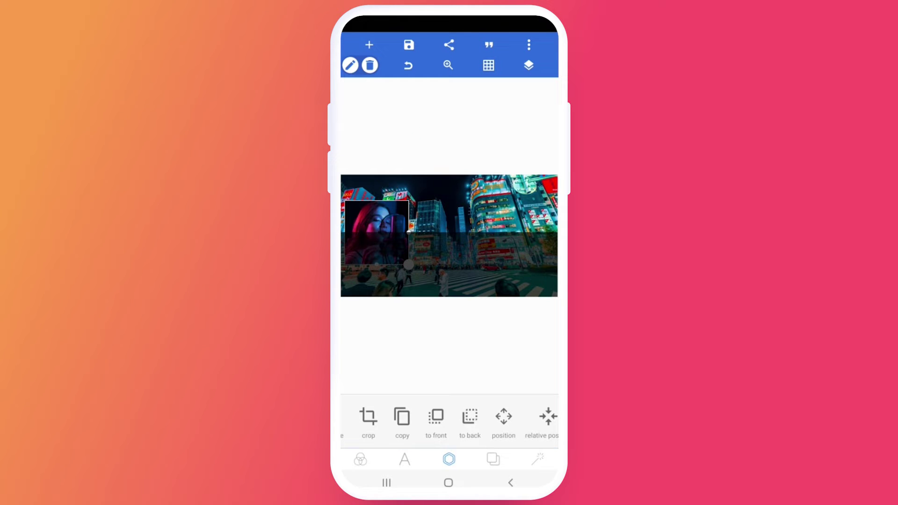
- Bring the singer inset to the front and save the picture to the gallery as a 1280×720 JPG
click(435, 417)
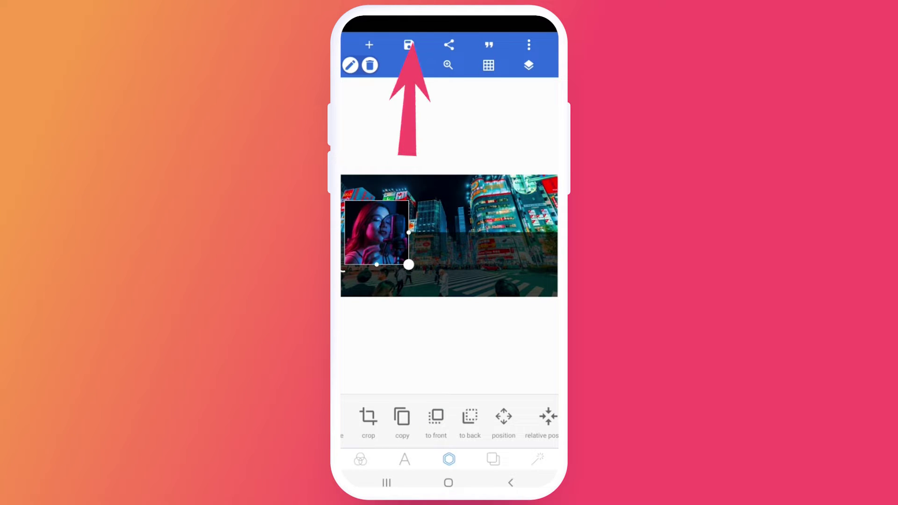
click(409, 46)
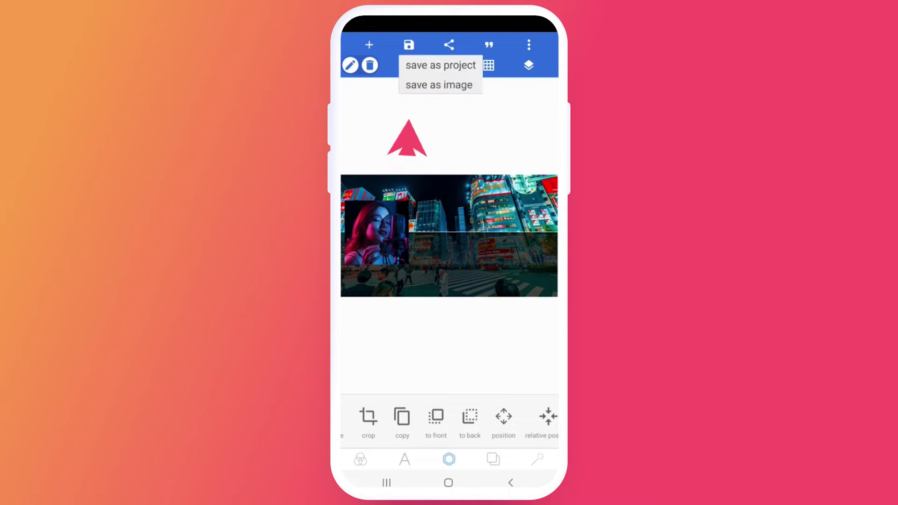
click(438, 85)
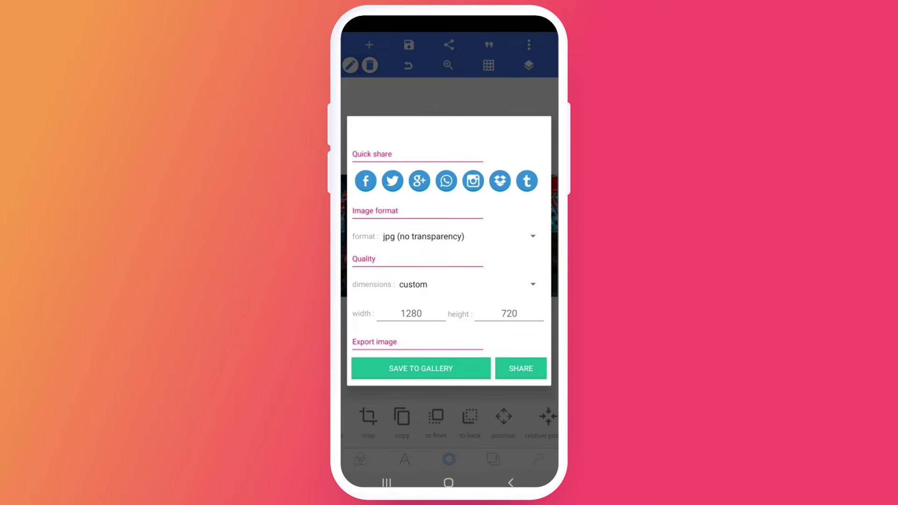
click(422, 368)
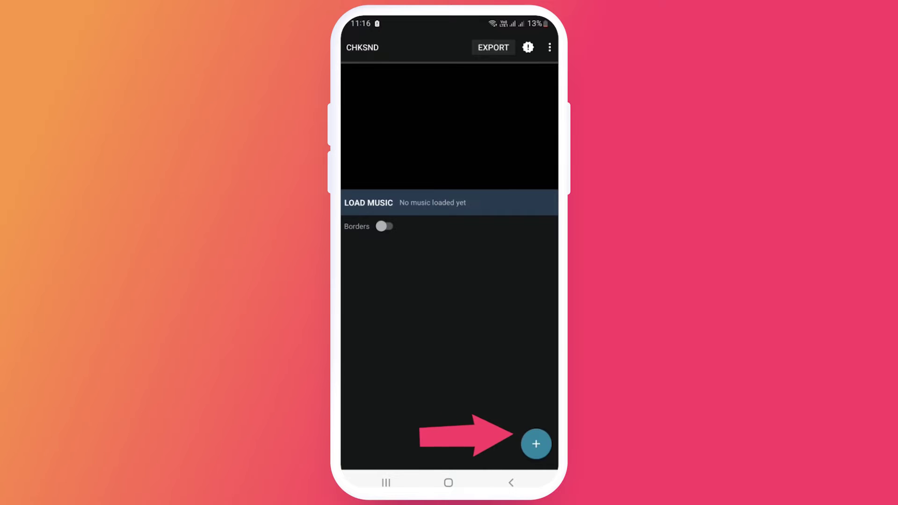
- Add the saved PixelLab picture as a 1280×720 ChkSnd image layer at position 0,0
click(536, 444)
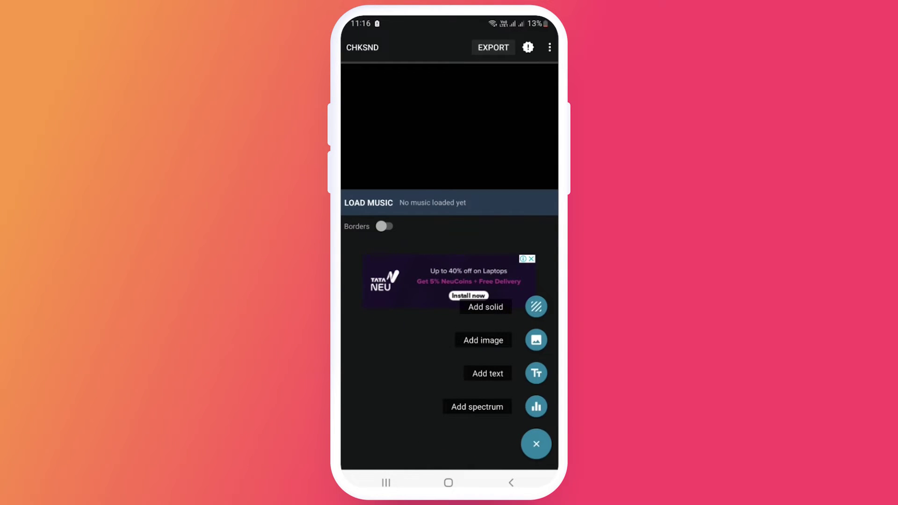
click(536, 340)
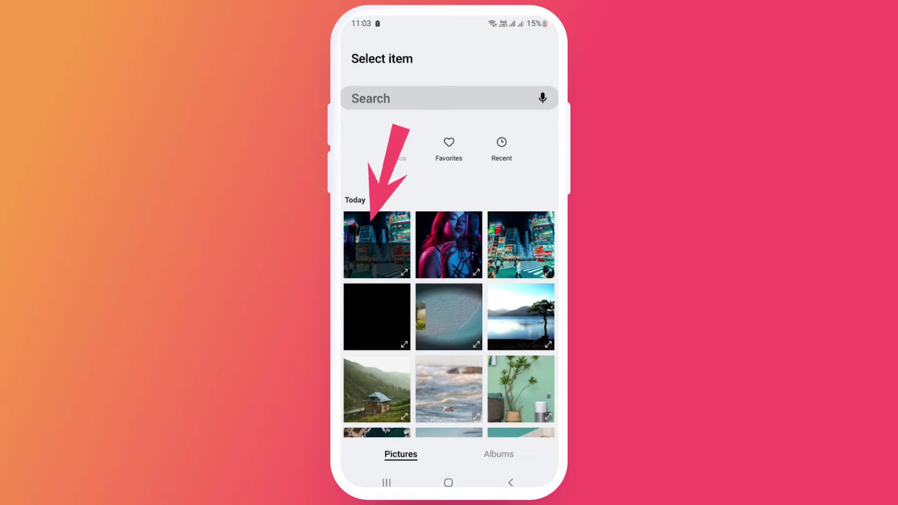
click(377, 244)
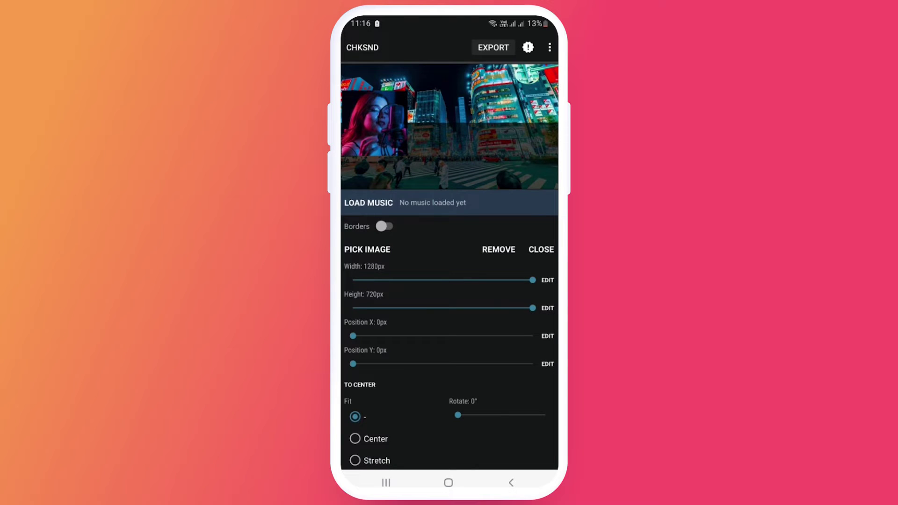
mouse_move(532, 280)
mouse_down()
mouse_move(373, 280)
mouse_move(533, 281)
mouse_move(394, 308)
mouse_move(533, 308)
mouse_up()
mouse_move(353, 336)
mouse_down()
mouse_move(437, 336)
mouse_move(352, 336)
mouse_move(415, 364)
mouse_move(353, 365)
mouse_up()
scroll(449, 336, down, 1)
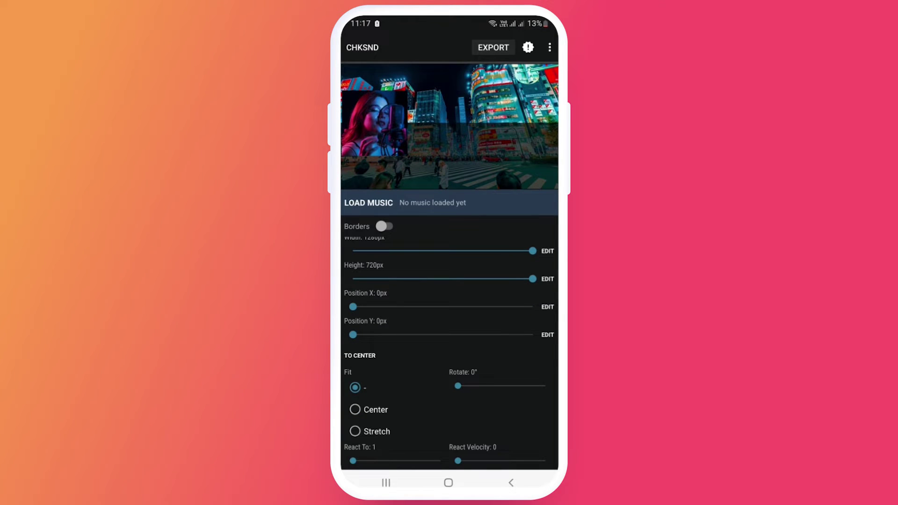
scroll(449, 337, up, 1)
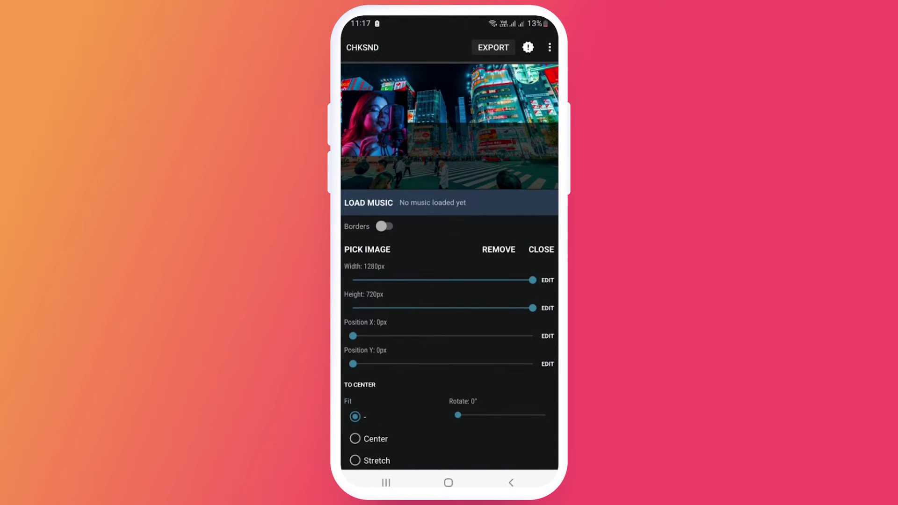
- Load '03_Unknown Brain – Superhero' via the phone's sound picker as the music
click(541, 249)
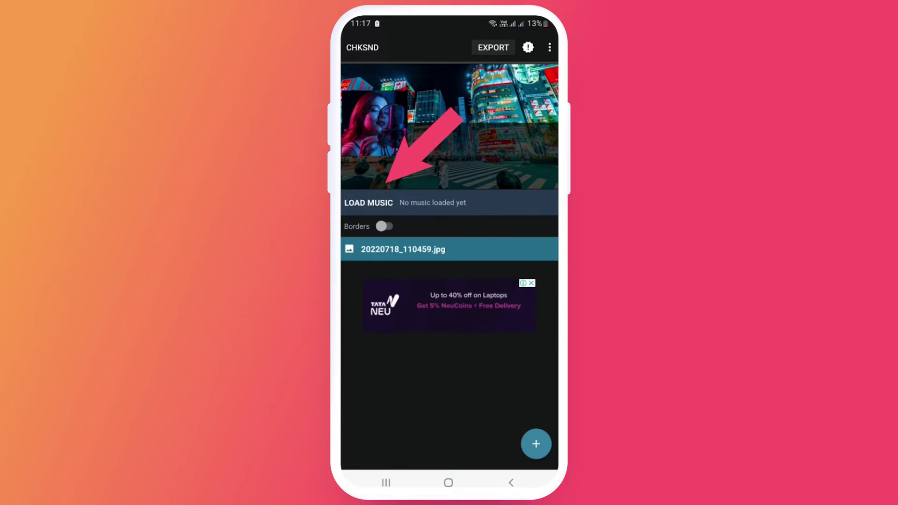
click(368, 203)
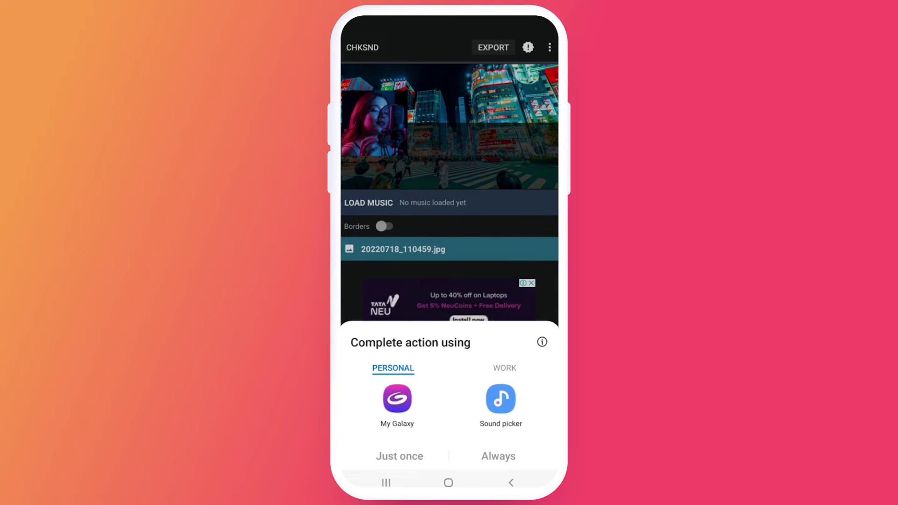
click(500, 406)
click(400, 456)
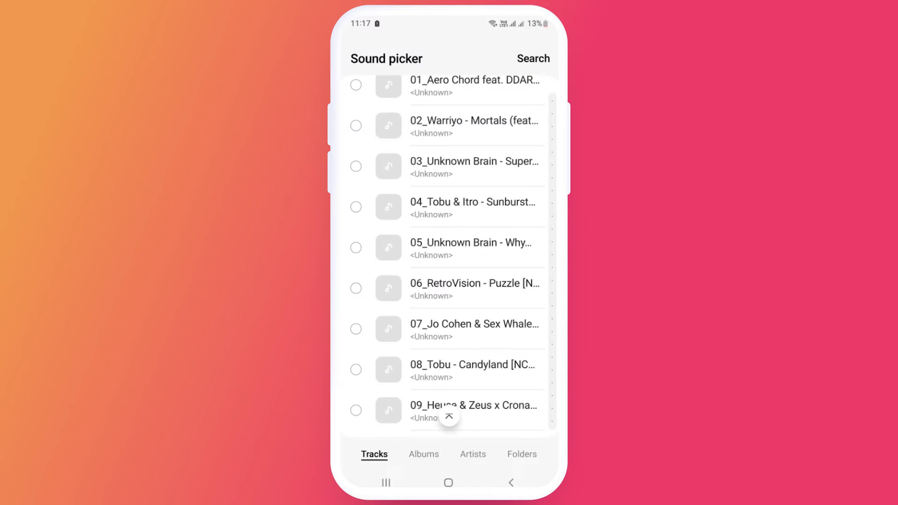
click(464, 166)
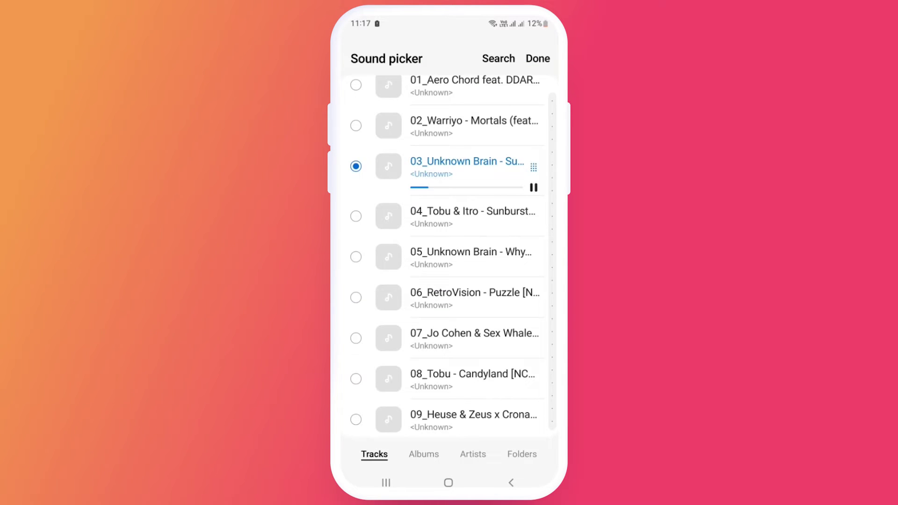
click(538, 58)
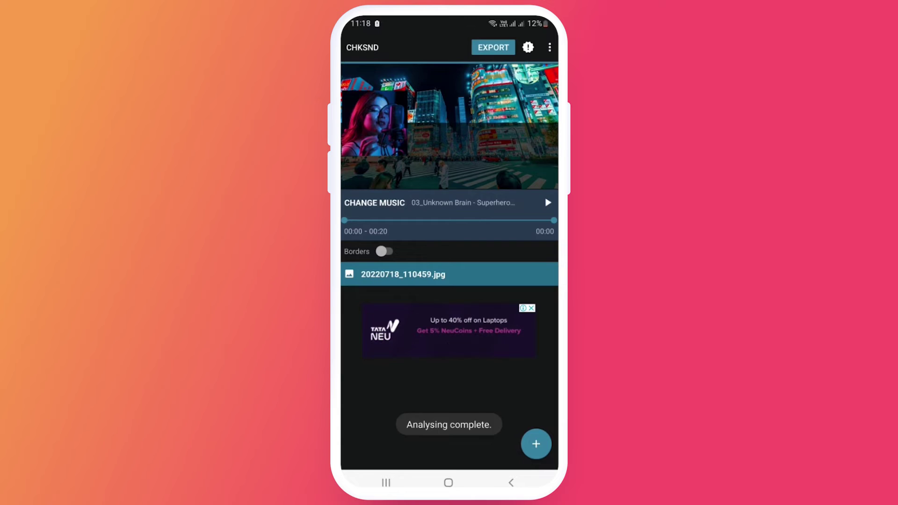
- Stop the music preview and add a spectrum layer set to one side only
click(548, 203)
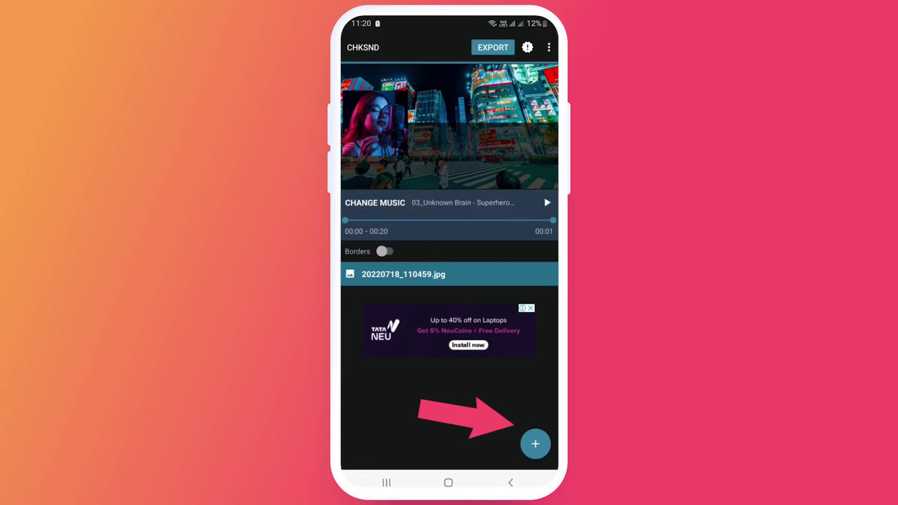
click(535, 443)
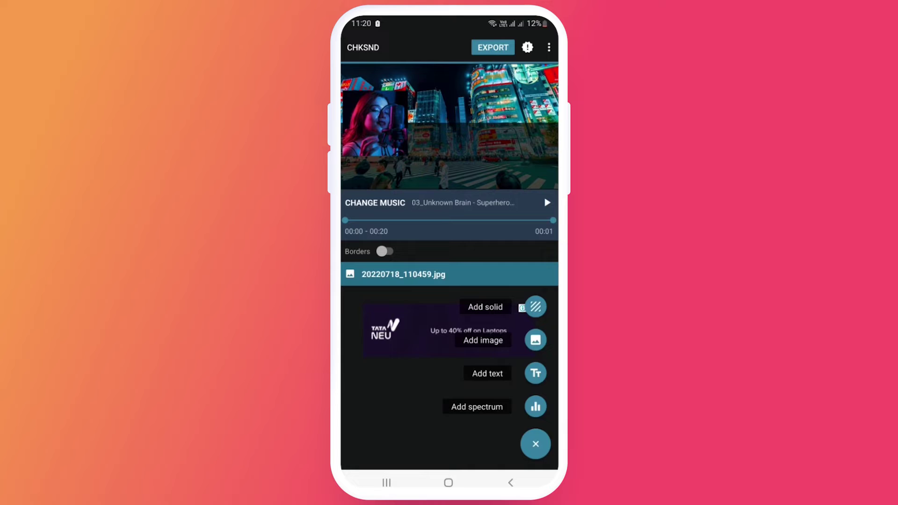
click(535, 407)
click(421, 297)
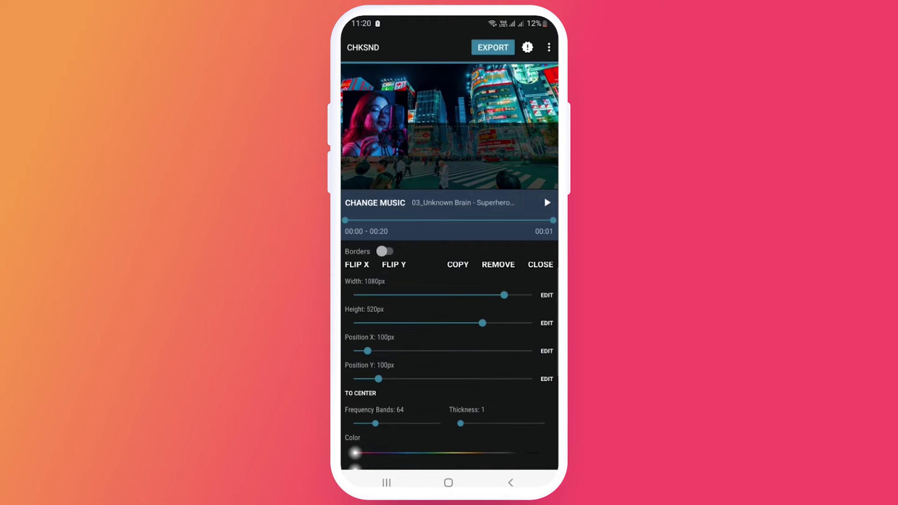
scroll(449, 365, down, 5)
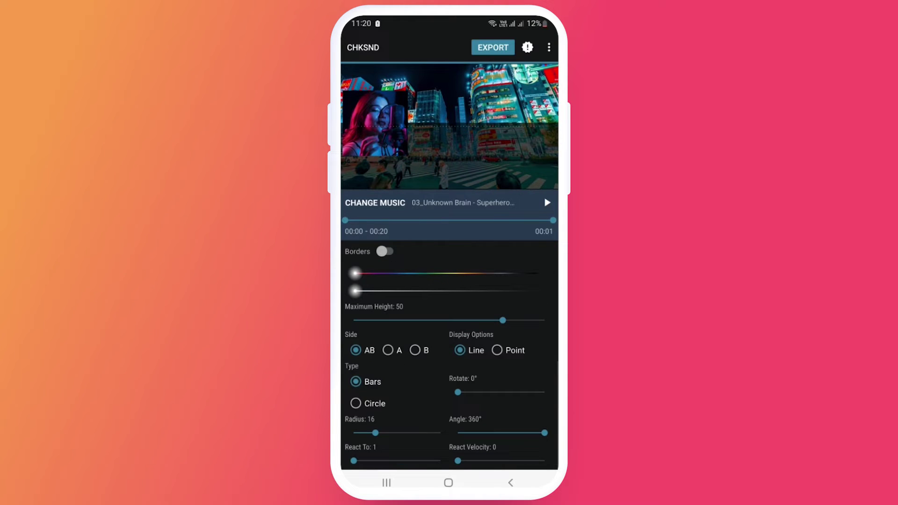
click(388, 350)
drag(355, 290, 439, 290)
- Make the spectrum blue with 108 frequency bands and bar thickness 5
drag(355, 274, 359, 274)
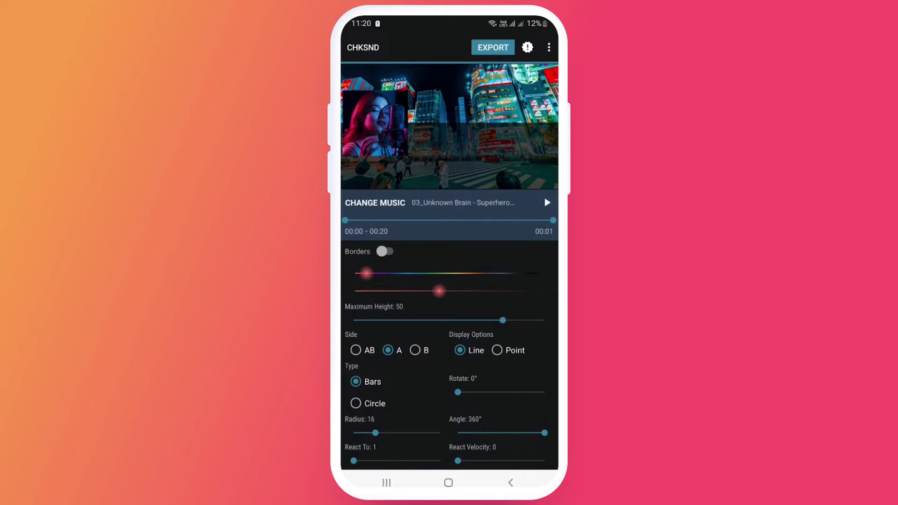
drag(366, 274, 406, 273)
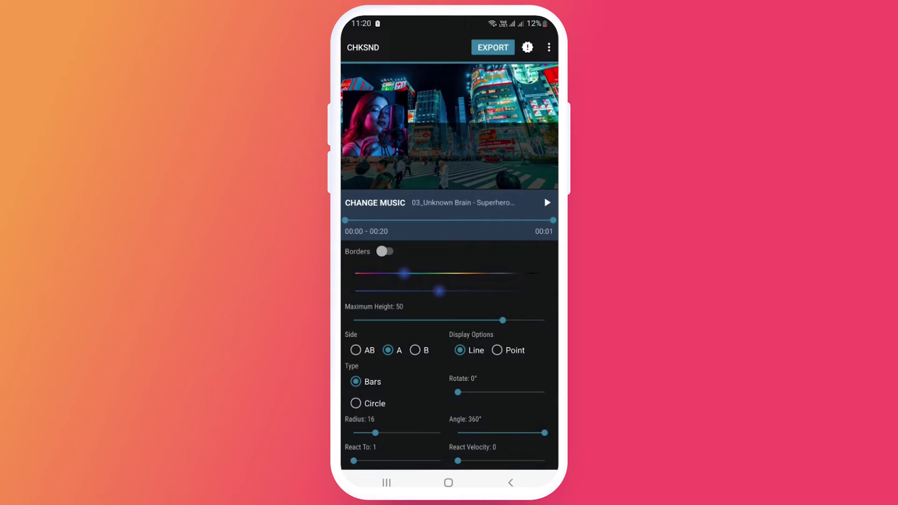
scroll(449, 366, up, 3)
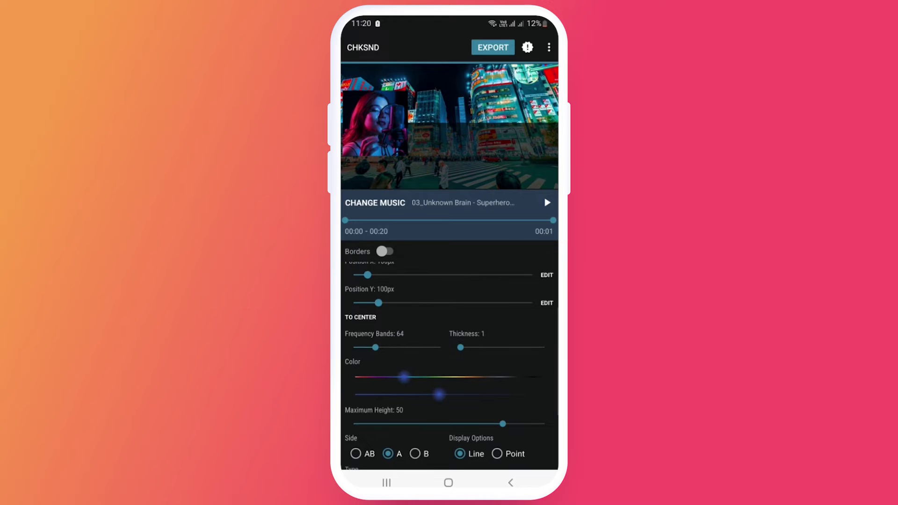
drag(461, 347, 488, 348)
drag(381, 347, 390, 347)
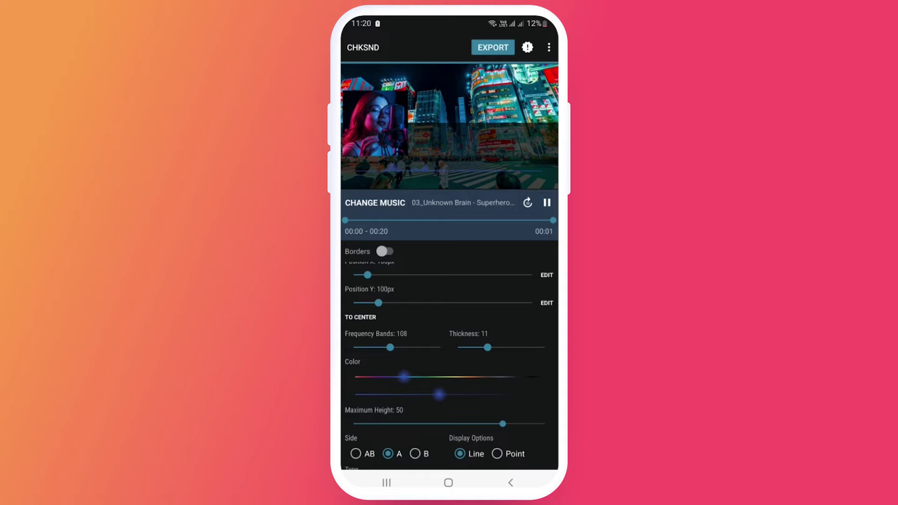
drag(487, 348, 471, 348)
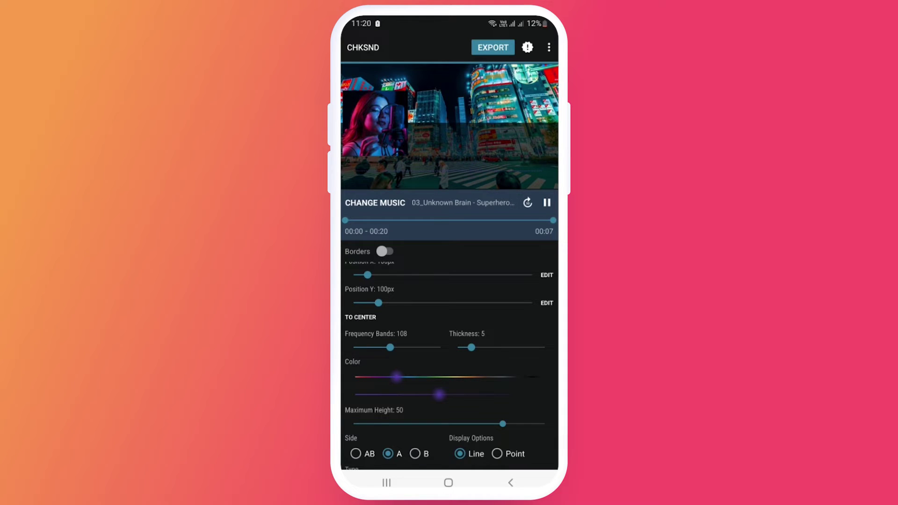
- Thicken the spectrum bars, lower its height, move it right and down, and add frequency bands
drag(471, 347, 480, 348)
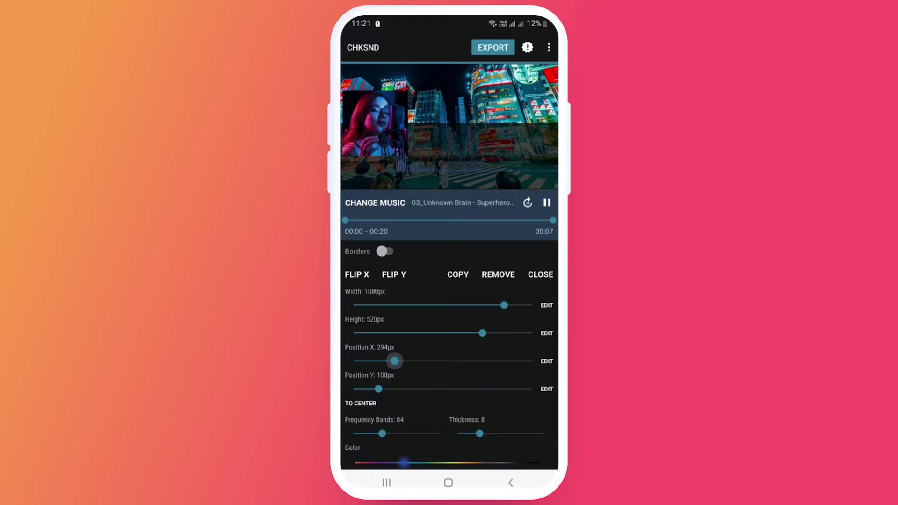
mouse_move(395, 361)
mouse_down()
mouse_move(385, 361)
mouse_move(410, 389)
mouse_move(355, 389)
mouse_up()
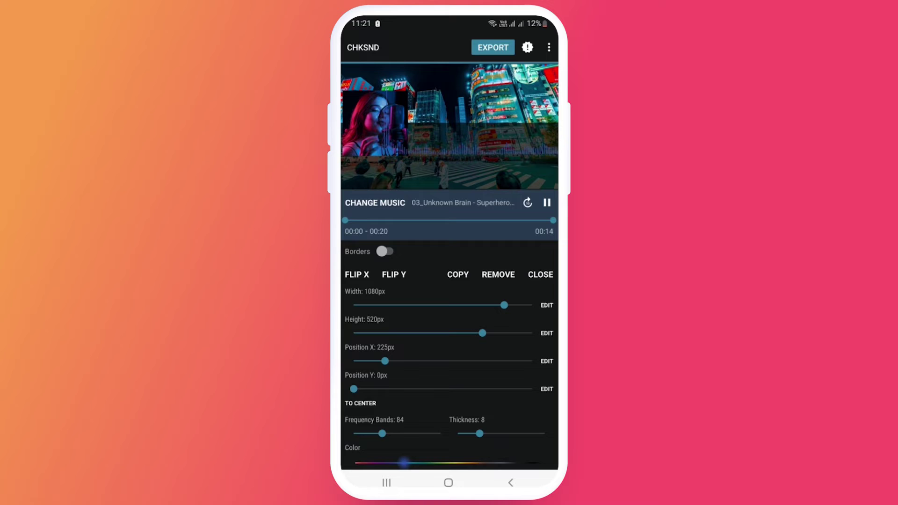
drag(482, 333, 410, 332)
mouse_move(464, 305)
mouse_down()
mouse_move(514, 305)
mouse_move(460, 305)
mouse_move(490, 305)
mouse_up()
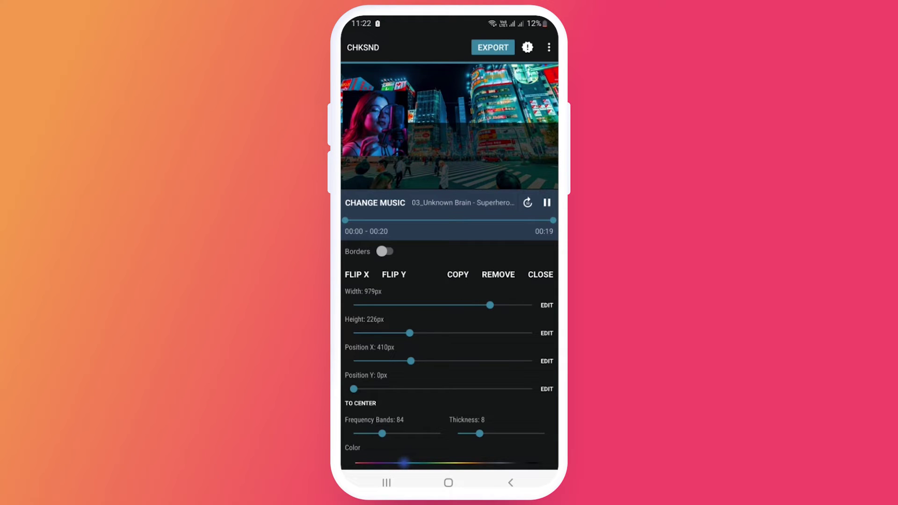
drag(354, 389, 381, 390)
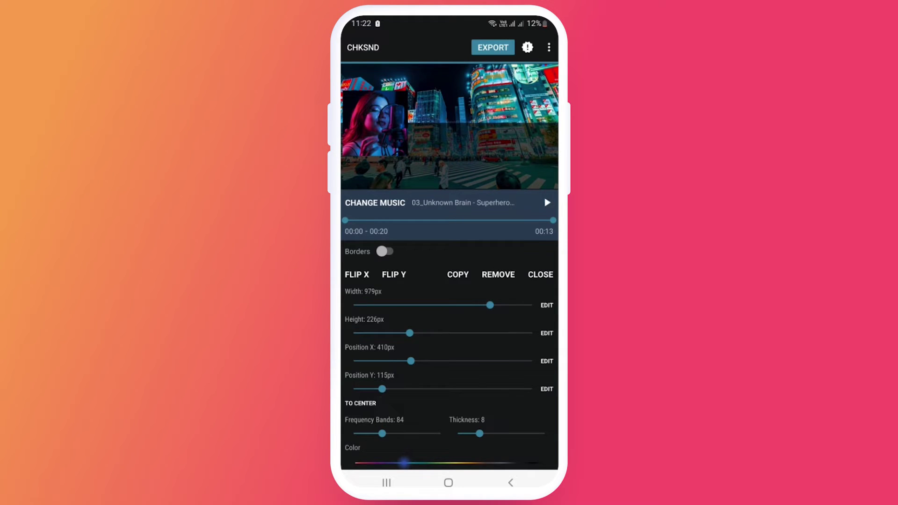
mouse_move(382, 434)
mouse_down()
mouse_move(404, 434)
mouse_move(385, 434)
mouse_up()
drag(479, 434, 490, 434)
scroll(449, 393, down, 2)
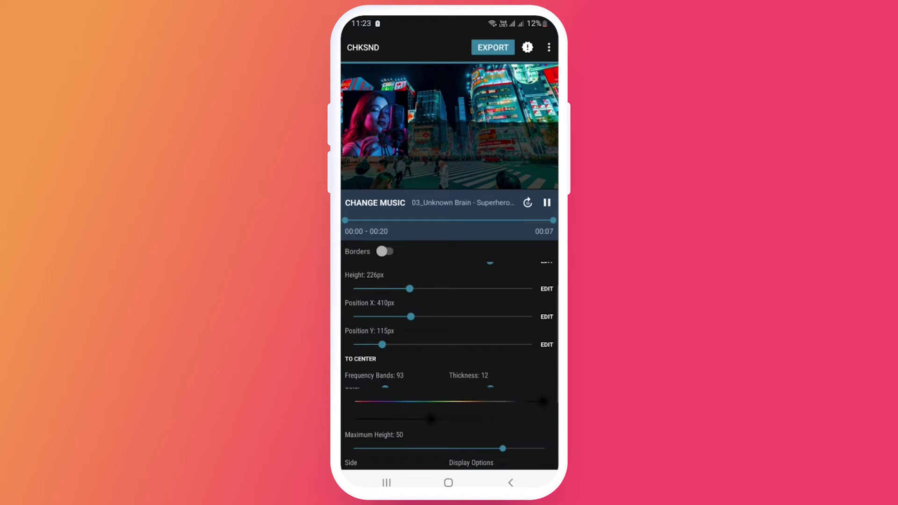
scroll(449, 365, down, 3)
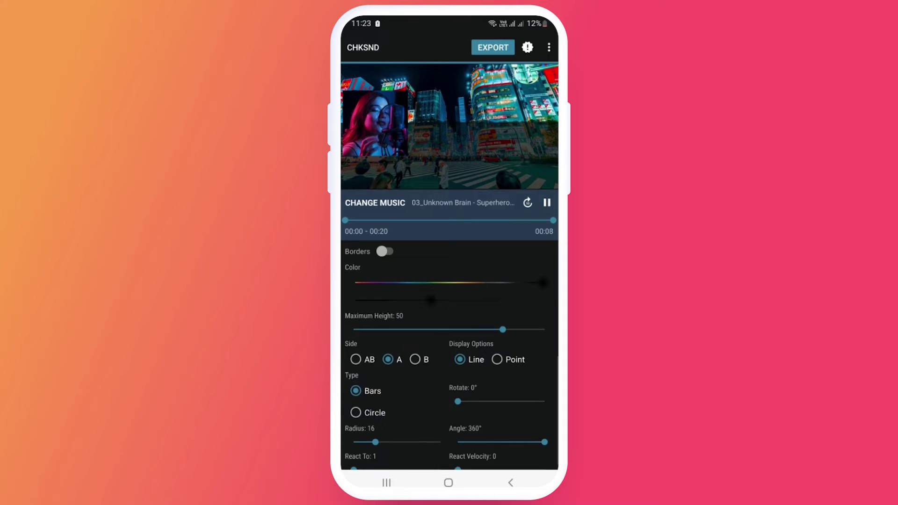
- Colour the spectrum yellow and draw it from side A
click(458, 283)
drag(458, 282, 389, 301)
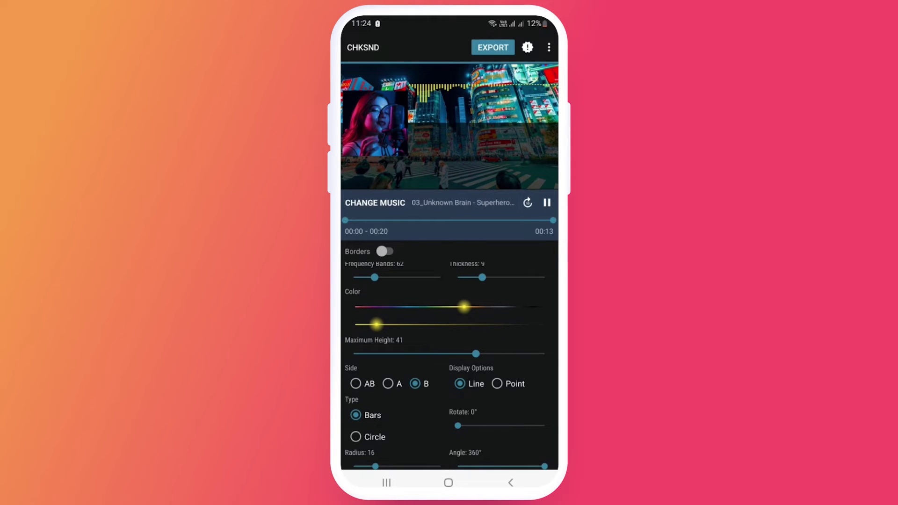
click(388, 384)
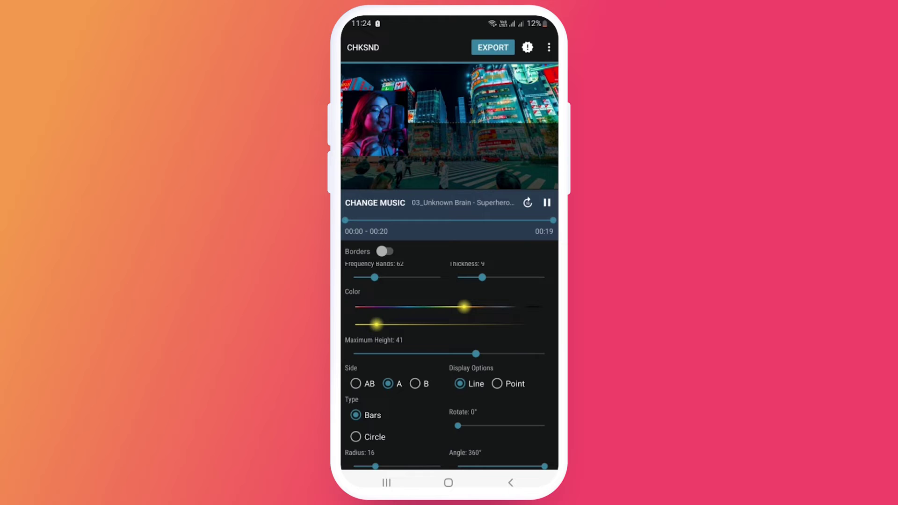
mouse_move(377, 324)
mouse_down()
mouse_move(424, 325)
mouse_move(391, 324)
mouse_up()
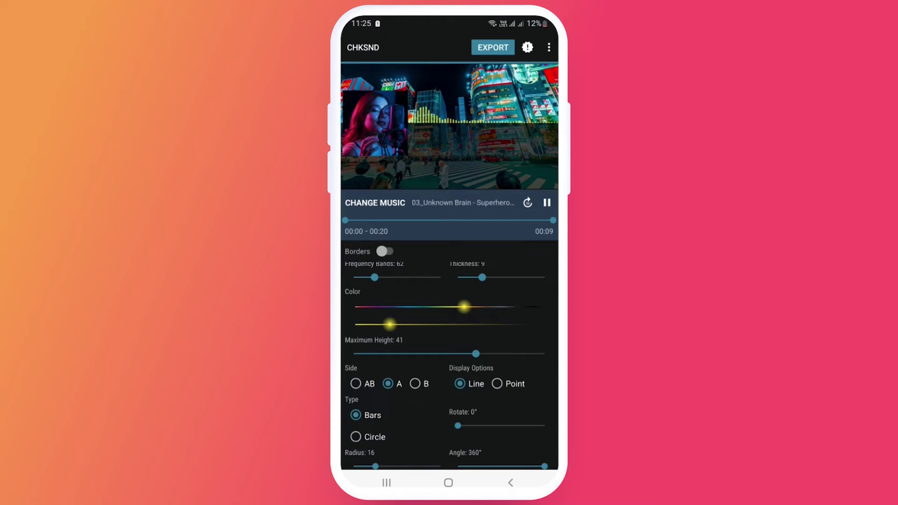
- Try the Point and Circle shapes, then return the spectrum to Bars with Line style
click(497, 384)
click(356, 437)
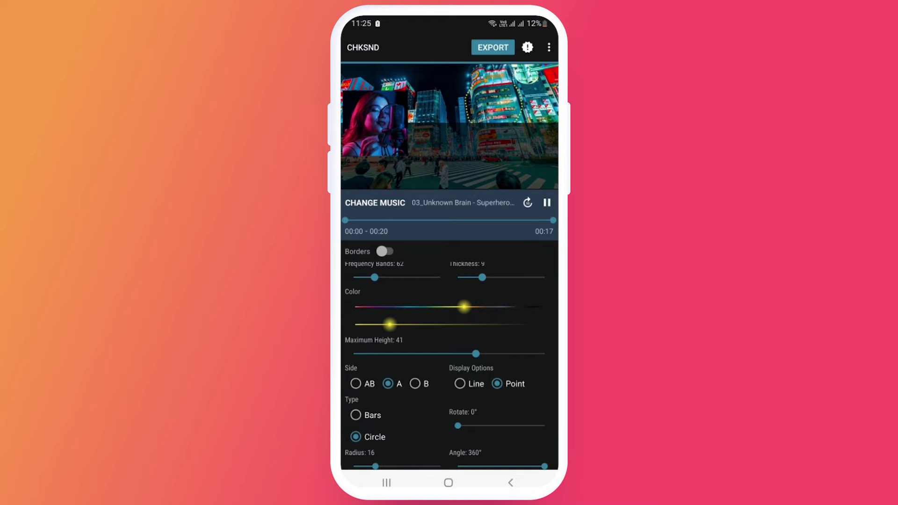
click(356, 415)
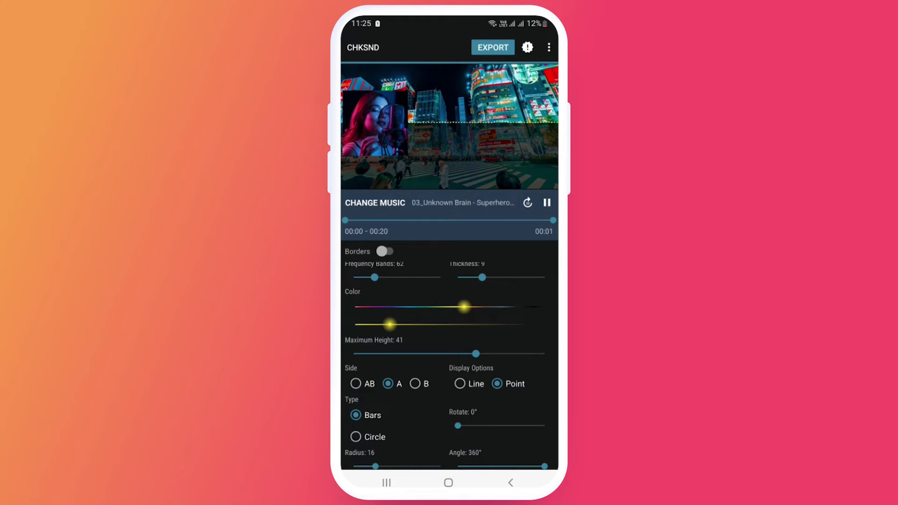
scroll(449, 351, down, 1)
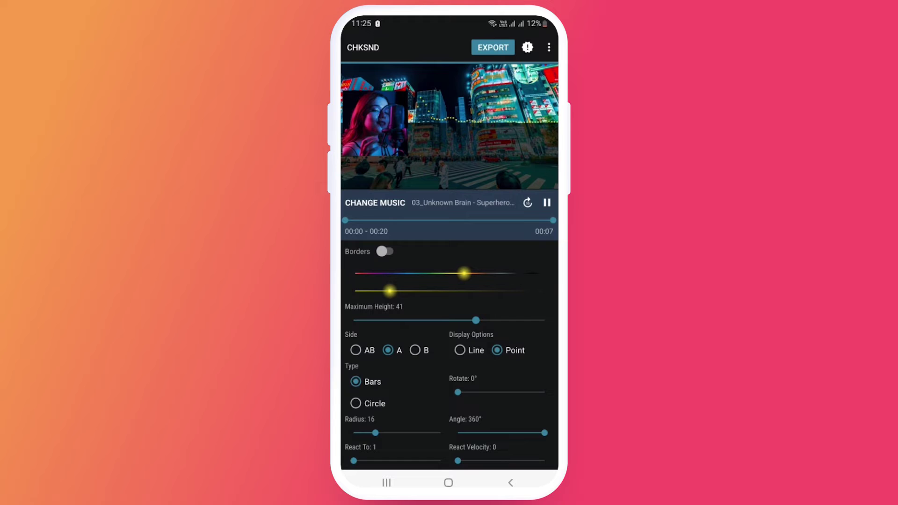
click(460, 349)
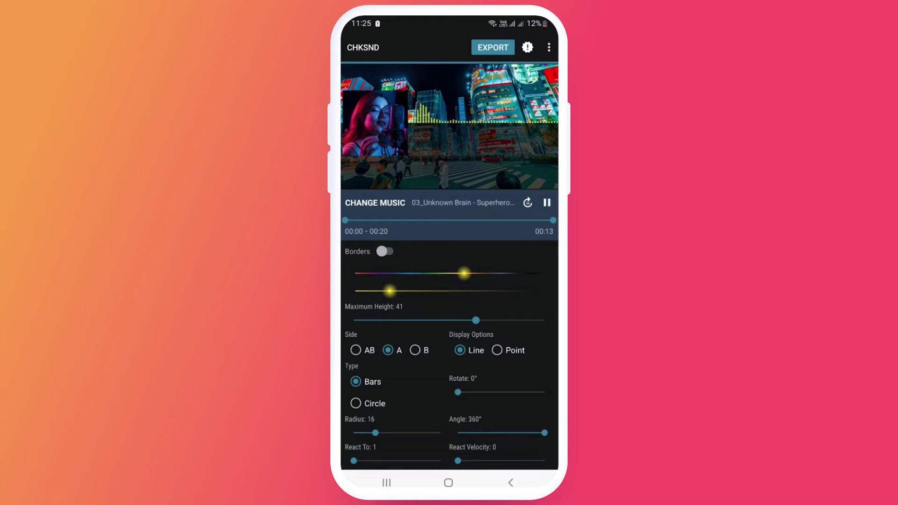
scroll(449, 358, up, 3)
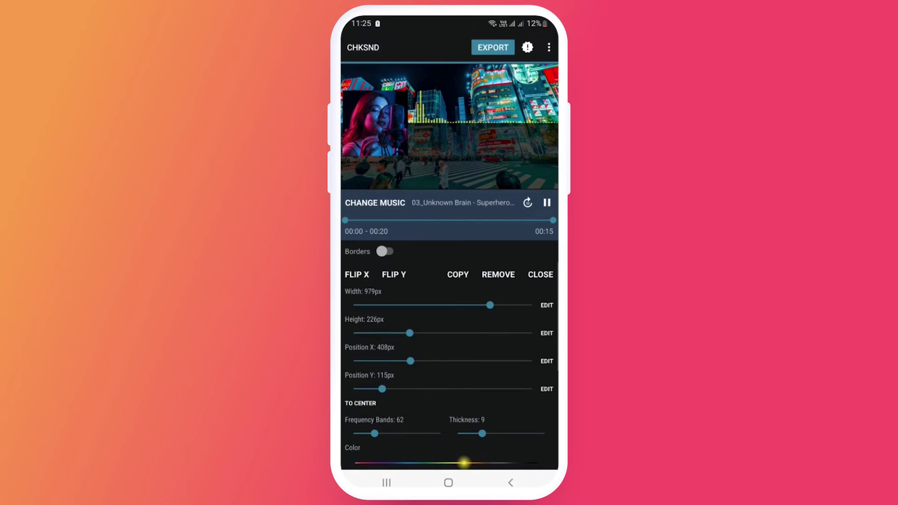
- Close the spectrum settings and add a new text layer
click(540, 274)
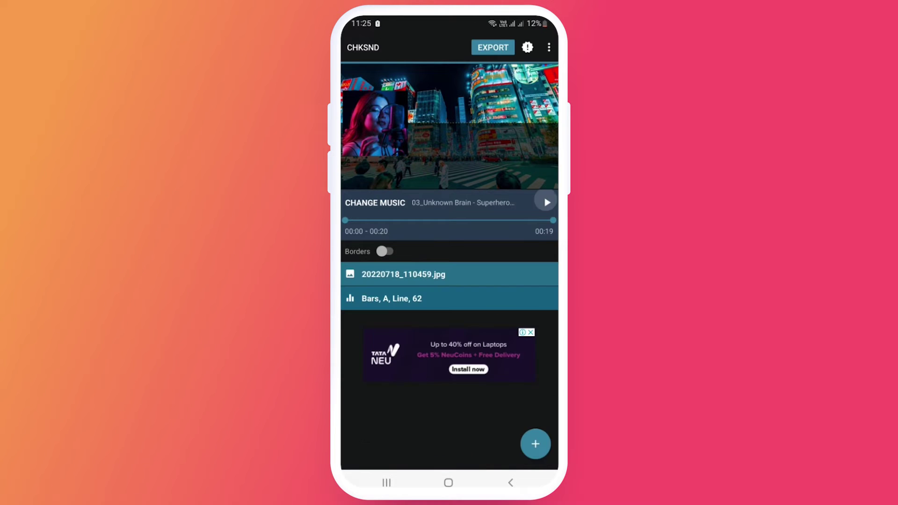
click(547, 203)
click(536, 443)
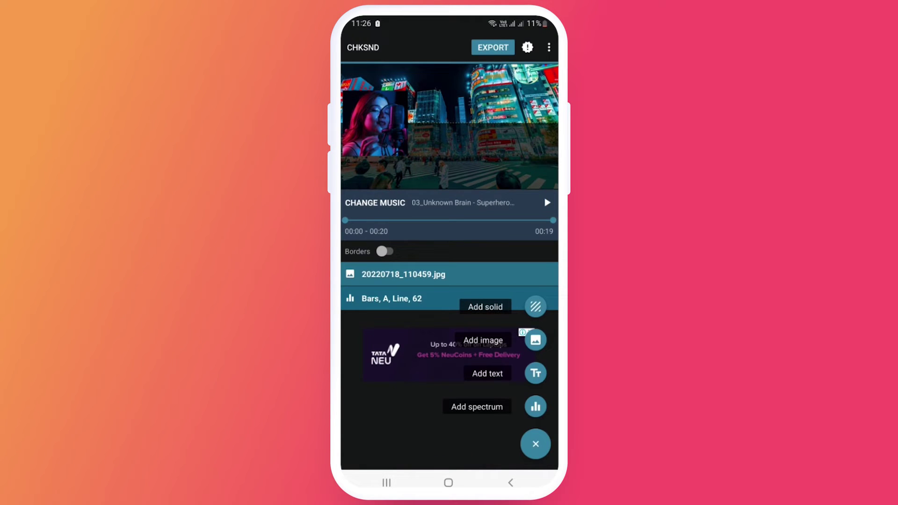
click(535, 373)
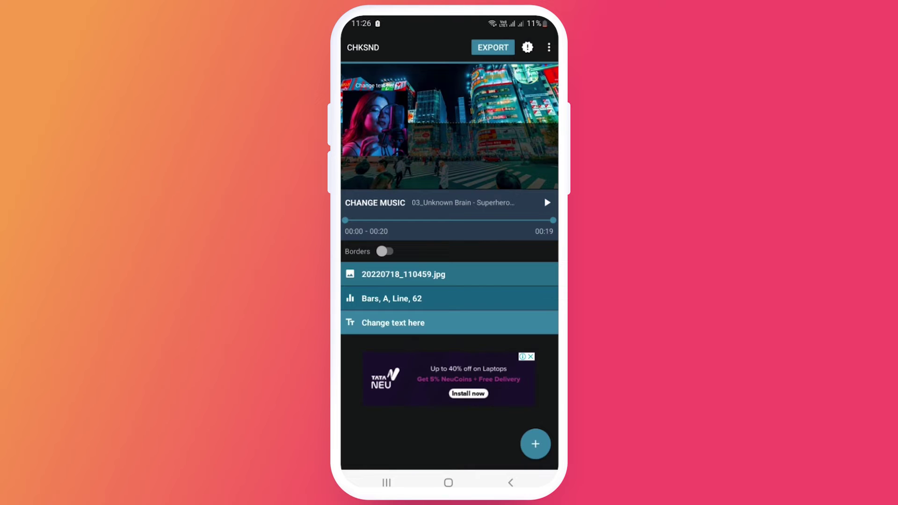
- Change the new text layer's text to 'Admin' and enlarge it
click(393, 323)
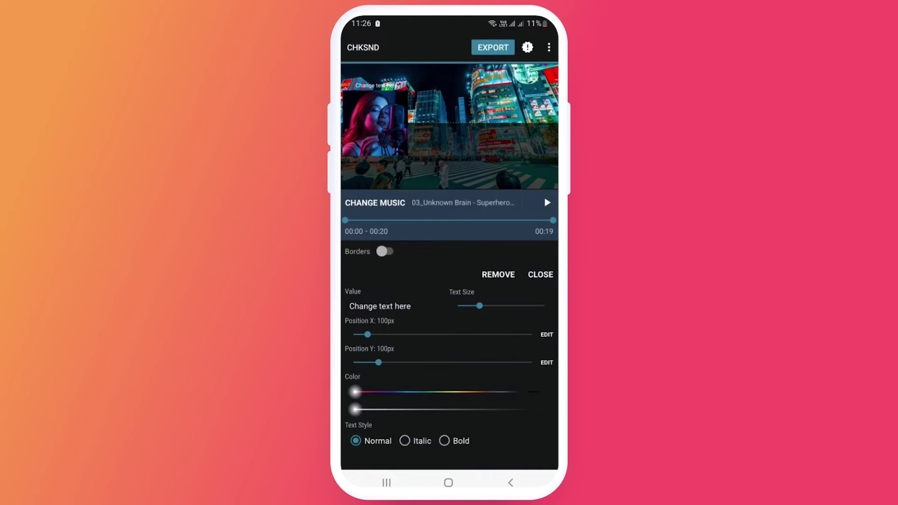
key(BackSpace)
key(BackSpace)
key(BackSpace)
key(BackSpace)
key(BackSpace)
key(BackSpace)
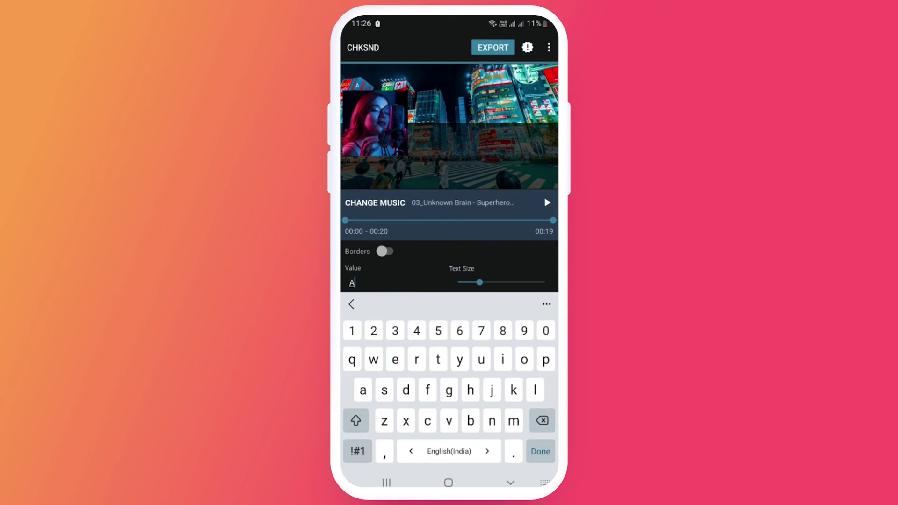
text(Admin)
click(510, 484)
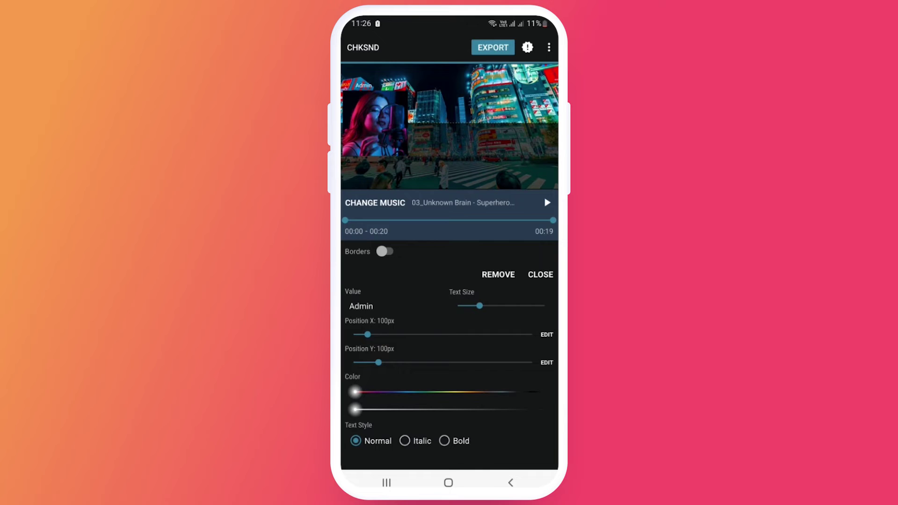
drag(480, 306, 515, 306)
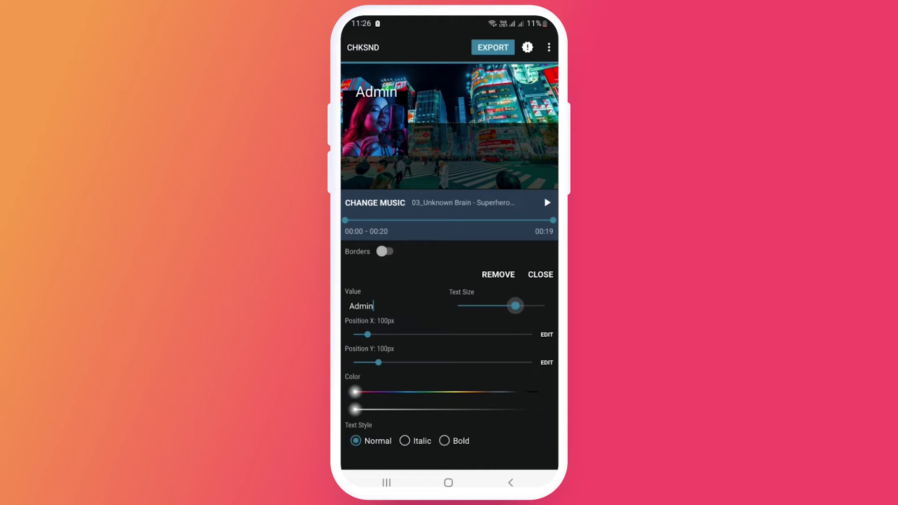
- Move Admin right and down toward the centre, in normal weight and slightly smaller
click(444, 441)
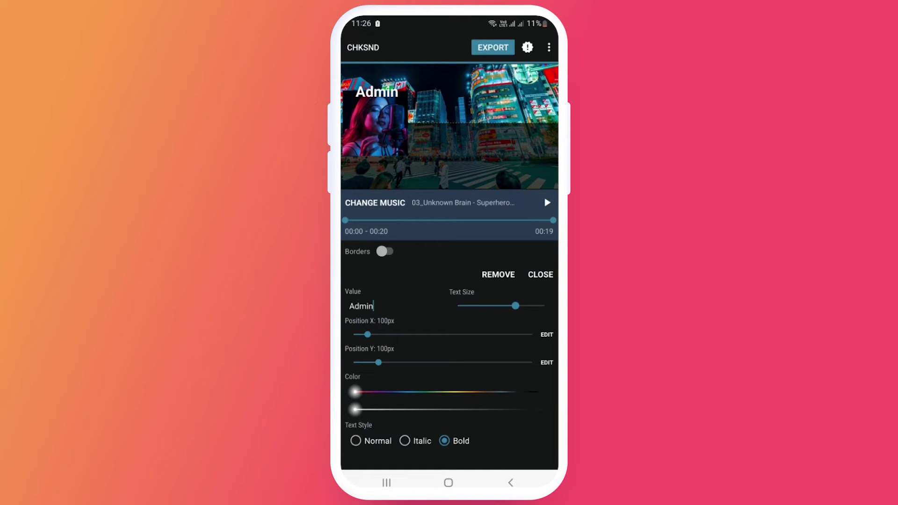
drag(367, 335, 414, 334)
drag(379, 362, 444, 362)
click(356, 441)
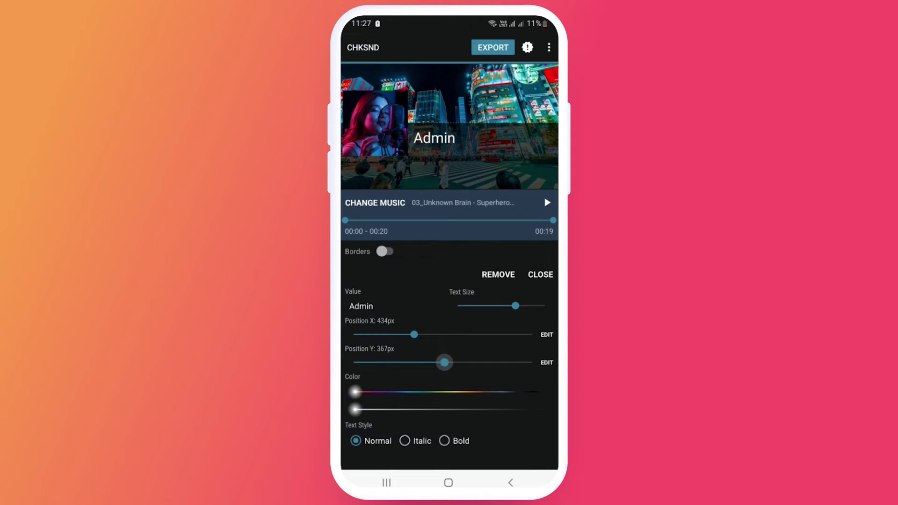
drag(515, 305, 507, 306)
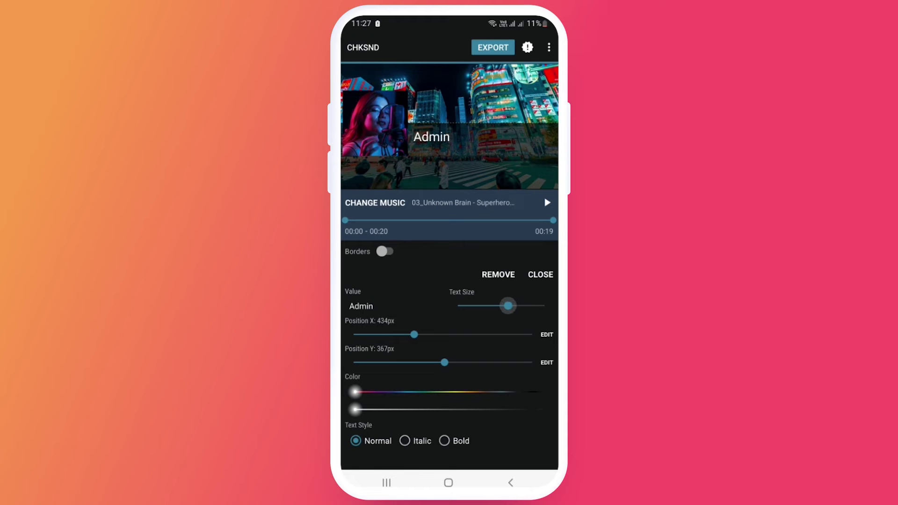
click(540, 275)
click(535, 444)
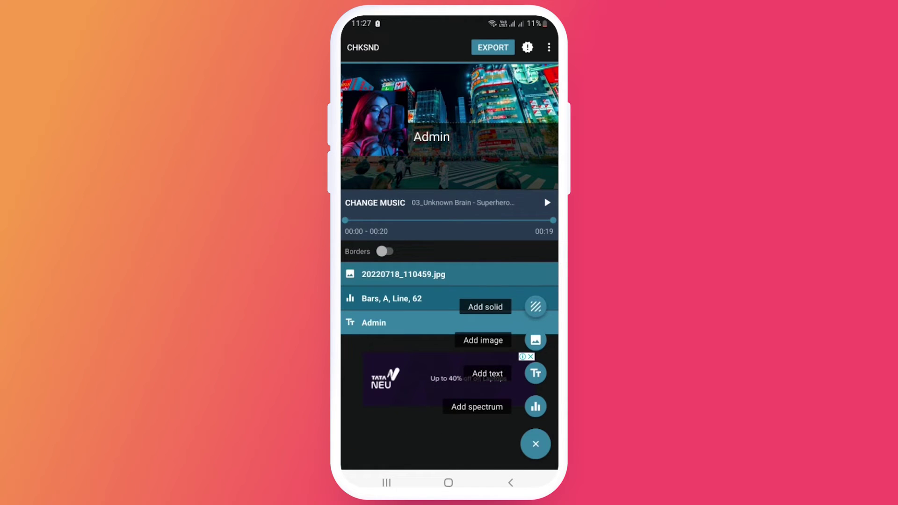
- Add another text layer reading 'Memorise'
click(535, 374)
click(392, 346)
key(BackSpace)
key(BackSpace)
key(BackSpace)
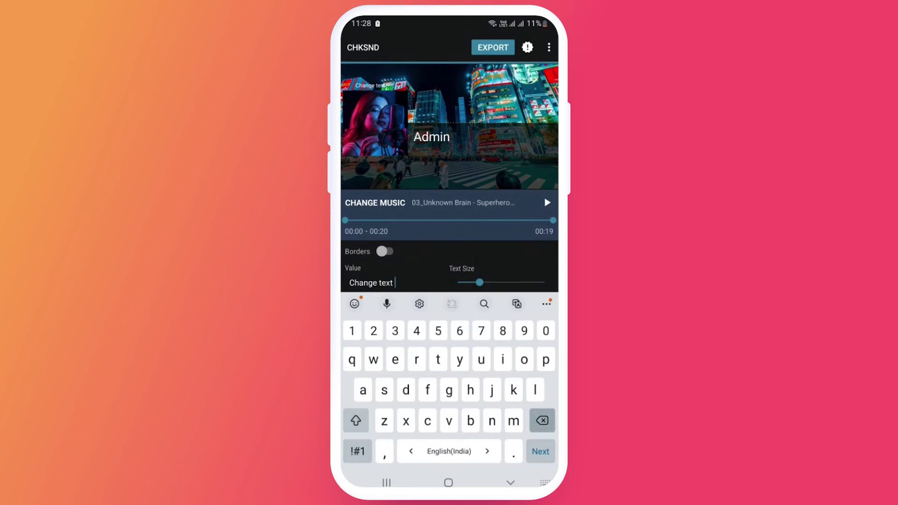
key(BackSpace)
key(BackSpace)
key(BackSpace)
key(BackSpace)
key(BackSpace)
key(BackSpace)
key(BackSpace)
key(BackSpace)
key(BackSpace)
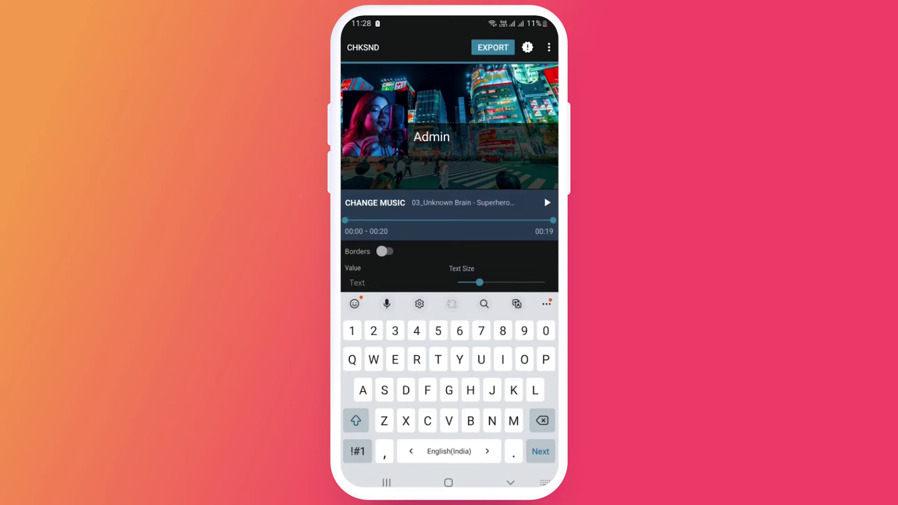
text(Memorise)
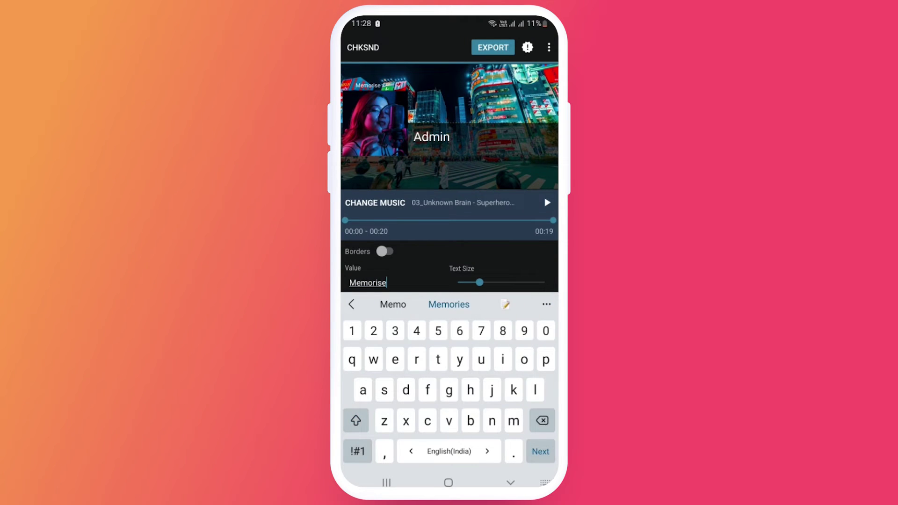
- Enlarge Memorise, make it bold and move it below Admin
click(511, 482)
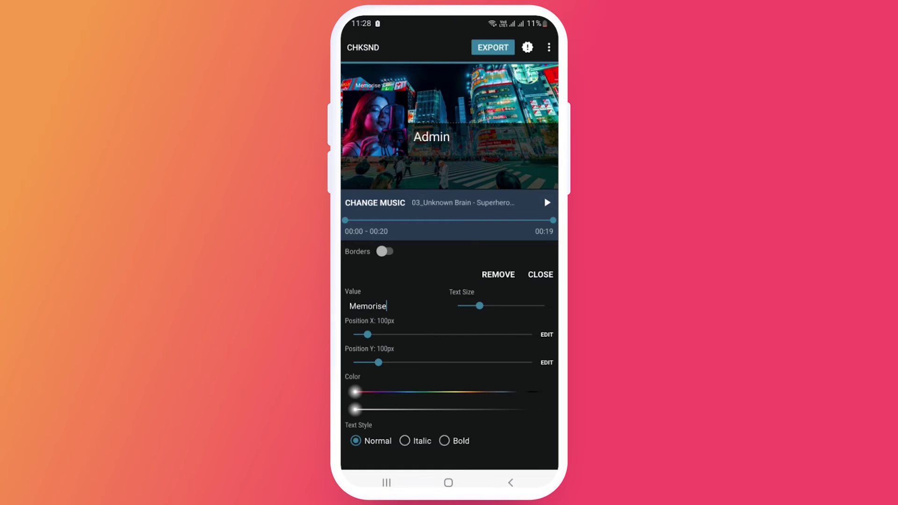
drag(494, 306, 504, 306)
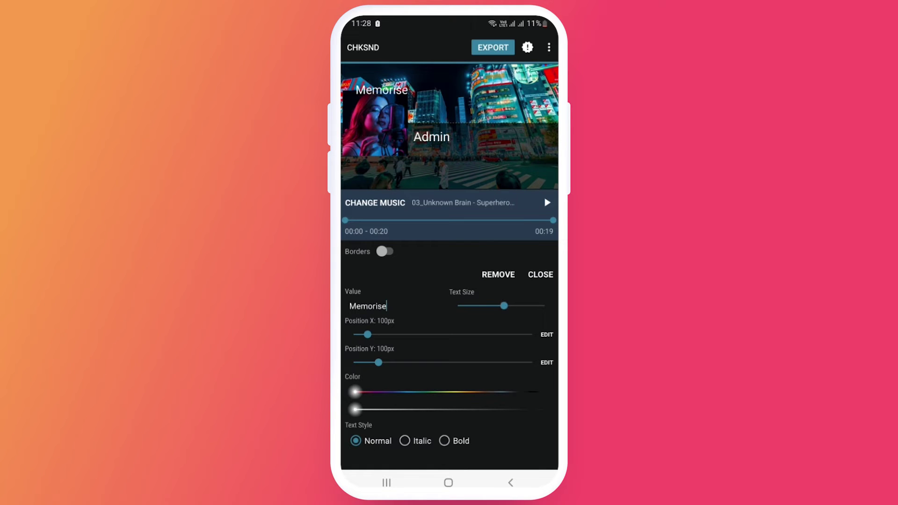
click(444, 441)
drag(378, 362, 449, 363)
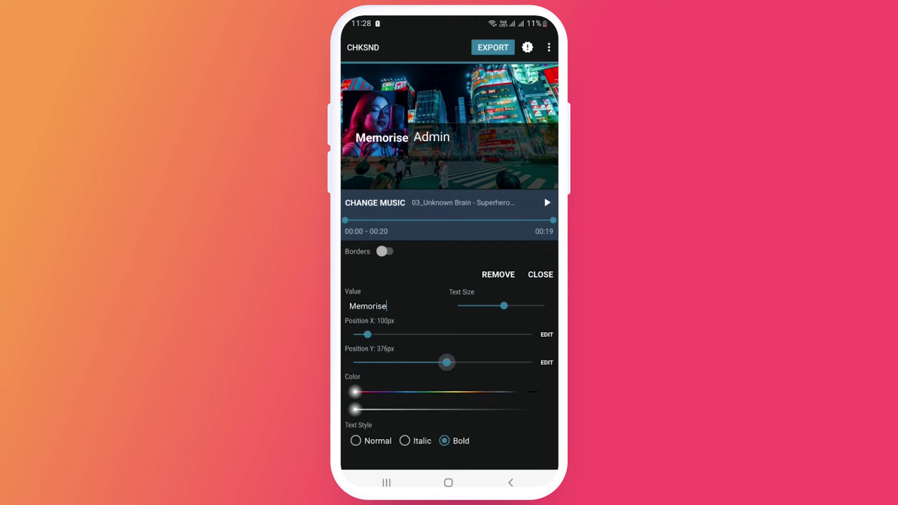
click(541, 275)
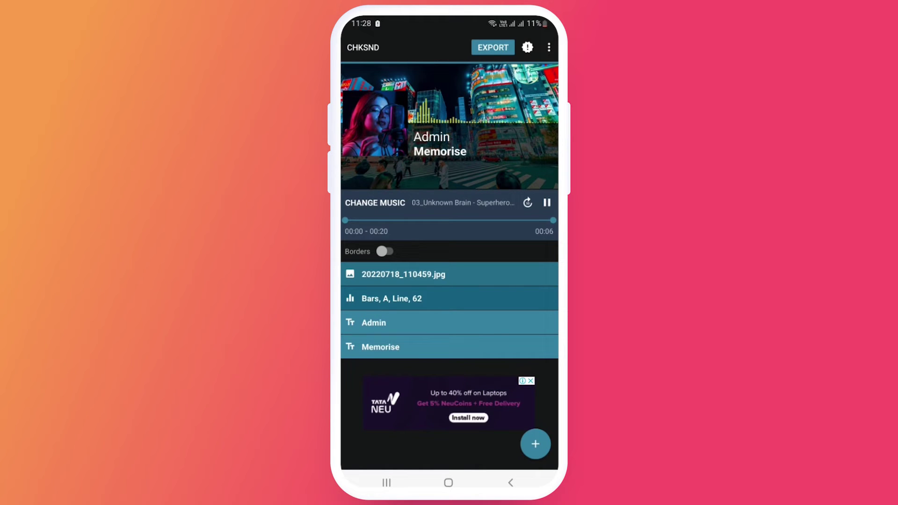
- Export the ChkSnd visualizer video with EXPORT
click(492, 47)
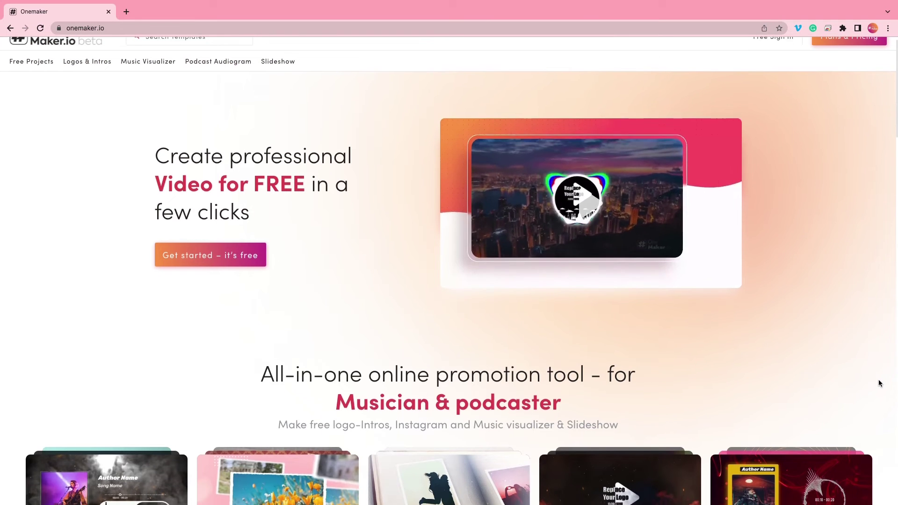
scroll(879, 383, down, 2)
scroll(879, 383, down, 1)
scroll(879, 384, down, 1)
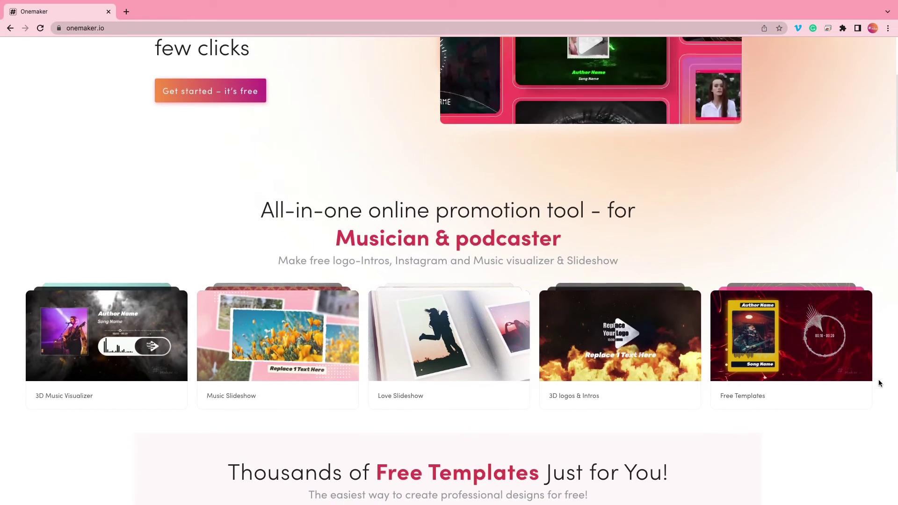
scroll(879, 385, down, 1)
scroll(880, 386, down, 1)
scroll(879, 387, down, 2)
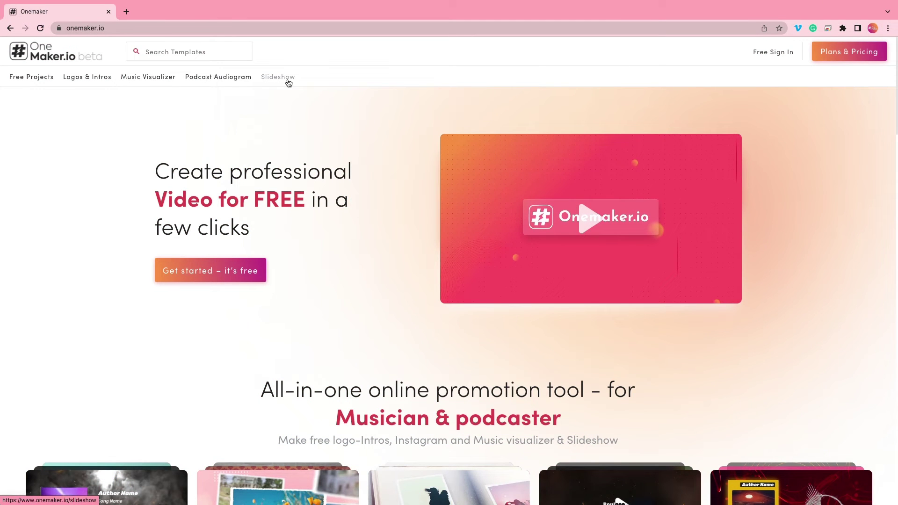
- Open OneMaker.io's Music Visualizer templates and go to page 2
click(151, 85)
click(149, 80)
scroll(896, 386, down, 1)
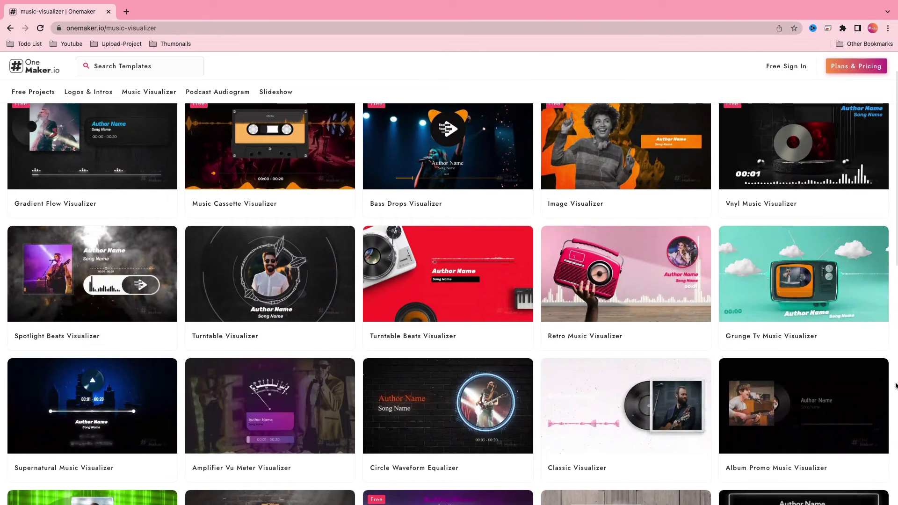
scroll(896, 386, down, 1)
scroll(895, 387, down, 1)
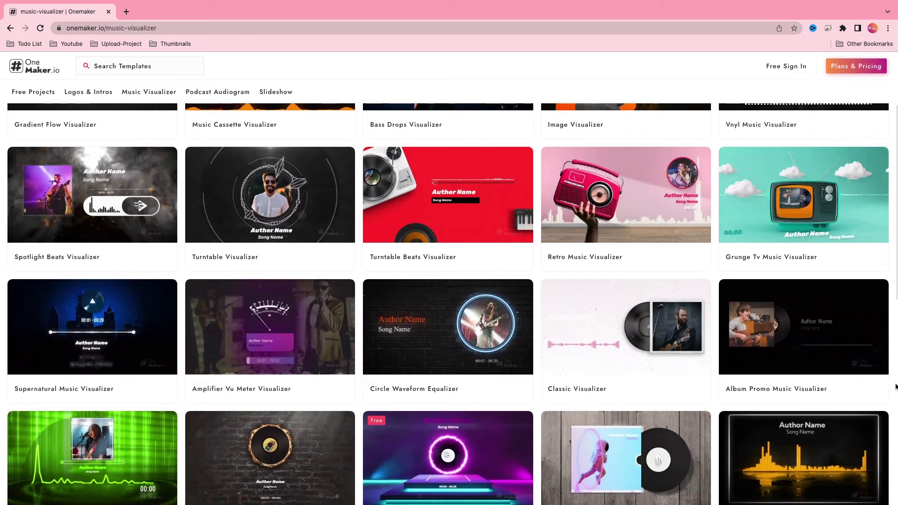
scroll(896, 386, down, 1)
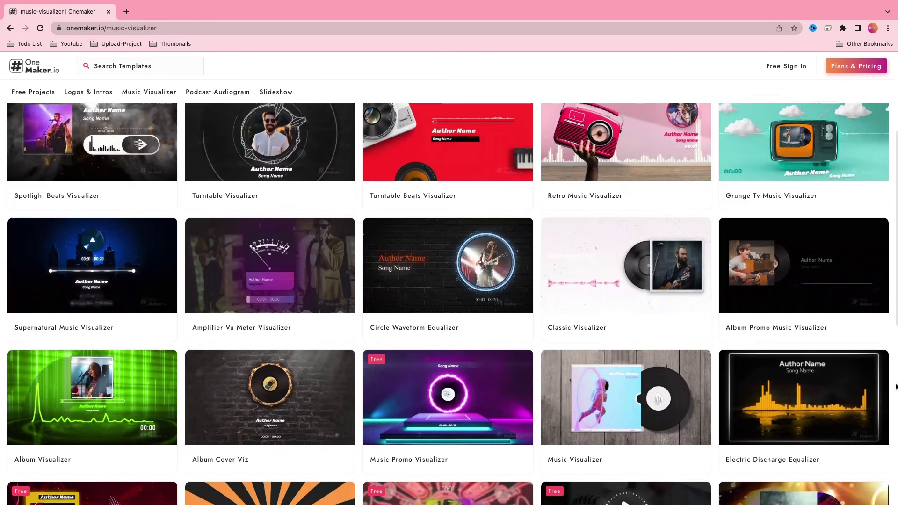
scroll(897, 386, down, 2)
scroll(896, 386, down, 3)
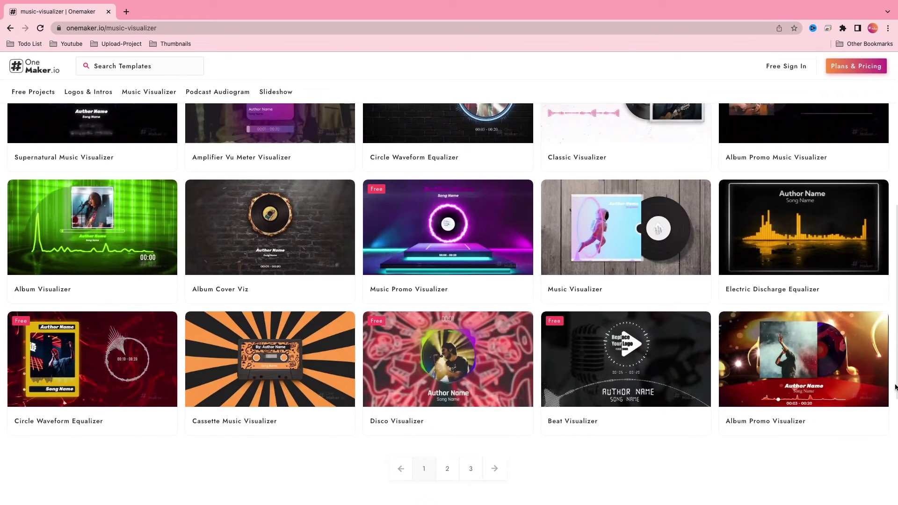
click(448, 469)
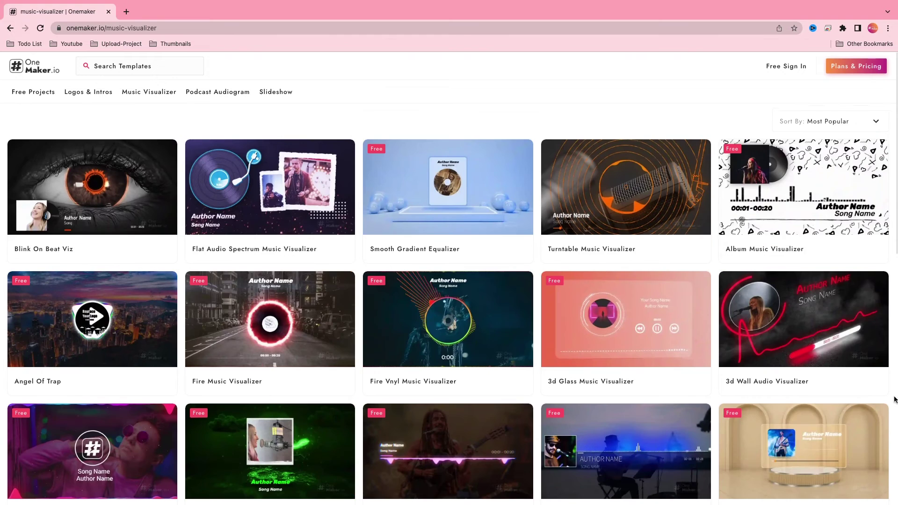
scroll(896, 397, down, 1)
scroll(896, 399, down, 1)
scroll(896, 399, down, 1)
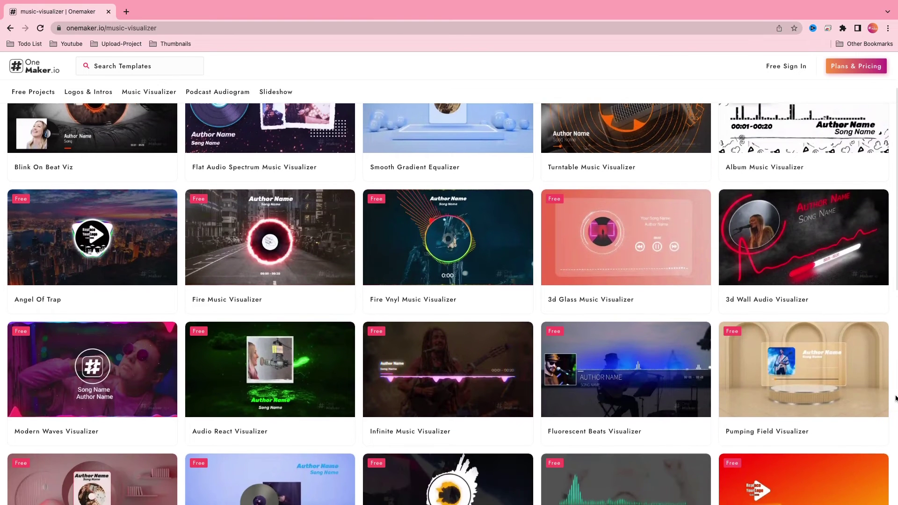
scroll(897, 398, down, 1)
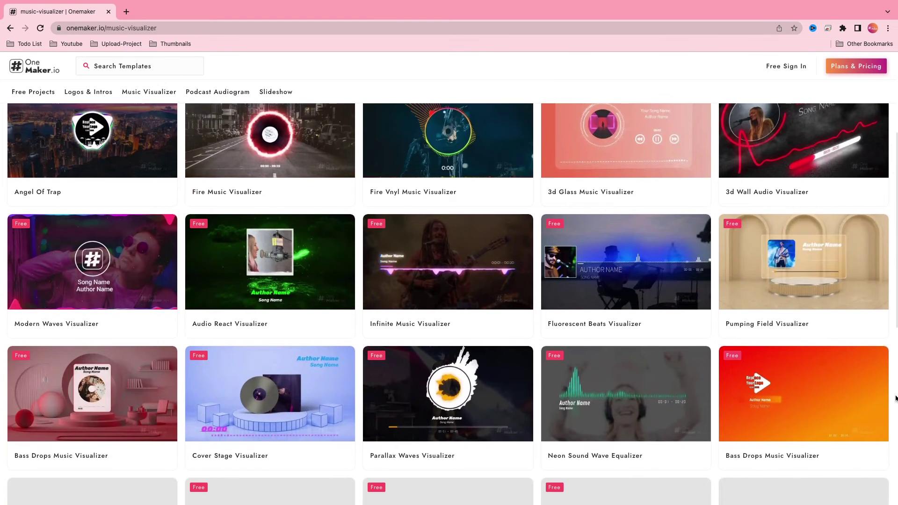
scroll(896, 398, down, 1)
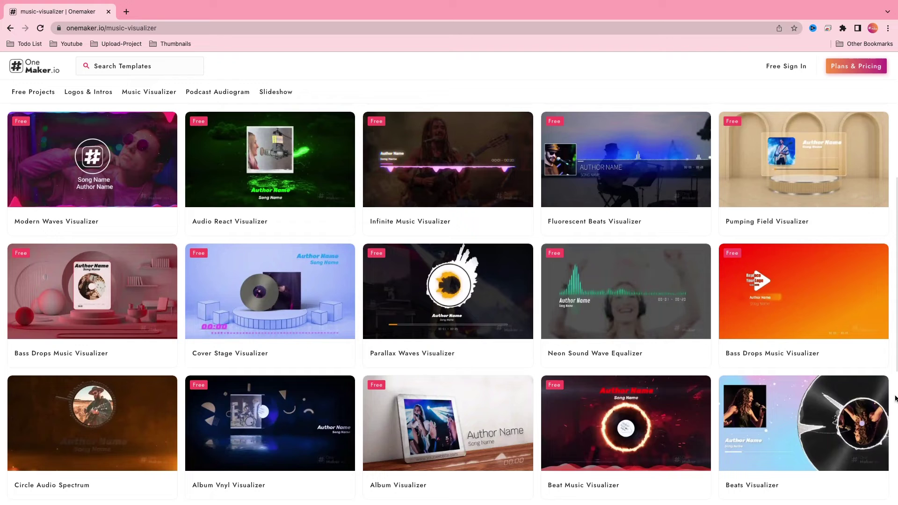
- Open the Fluorescent Beats Visualizer template and replace Author Name with 'Admin'
click(612, 176)
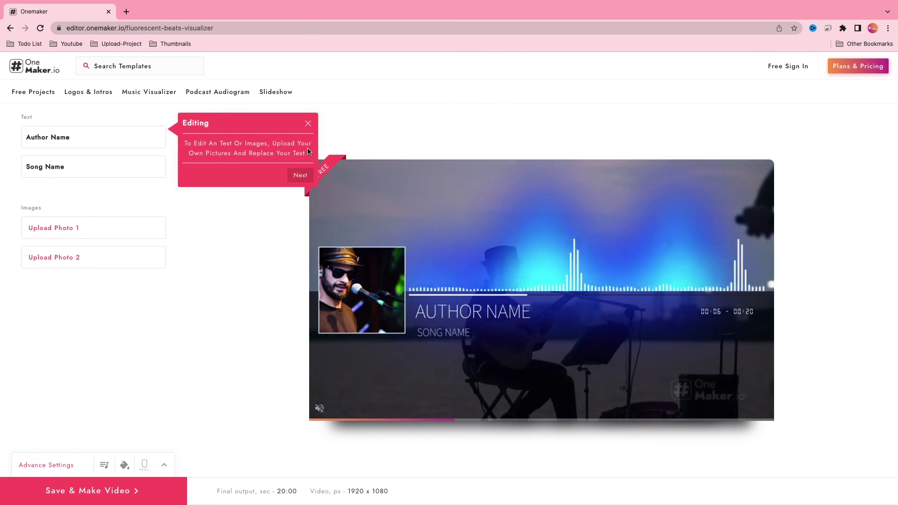
click(308, 123)
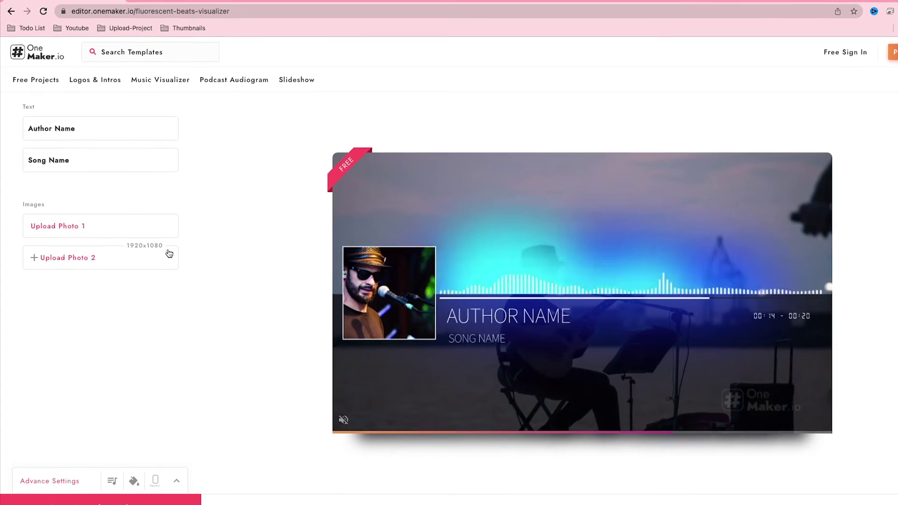
drag(71, 134, 18, 131)
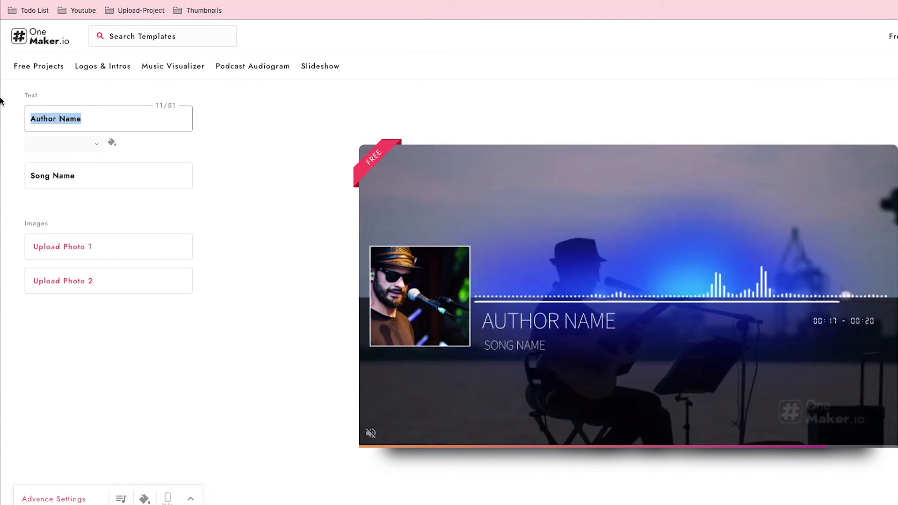
text(Admin)
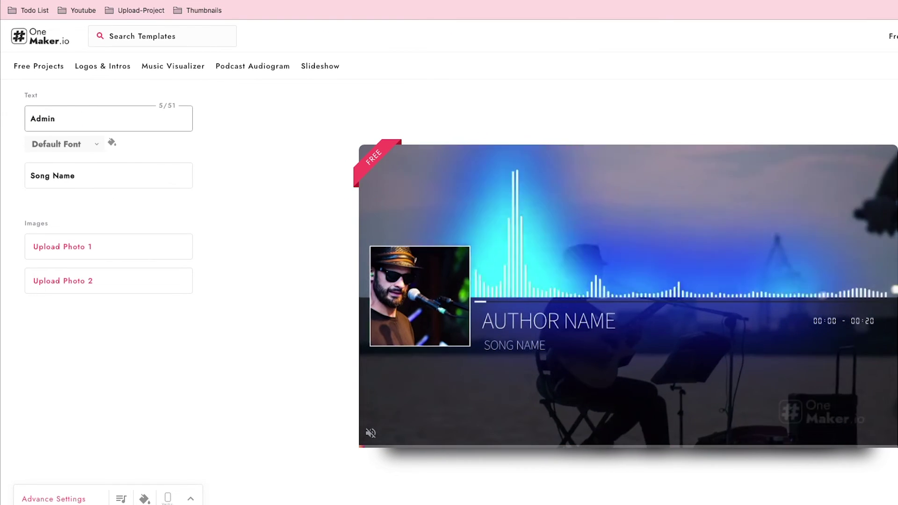
- Browse the font and colour options for Admin without changing them
click(57, 150)
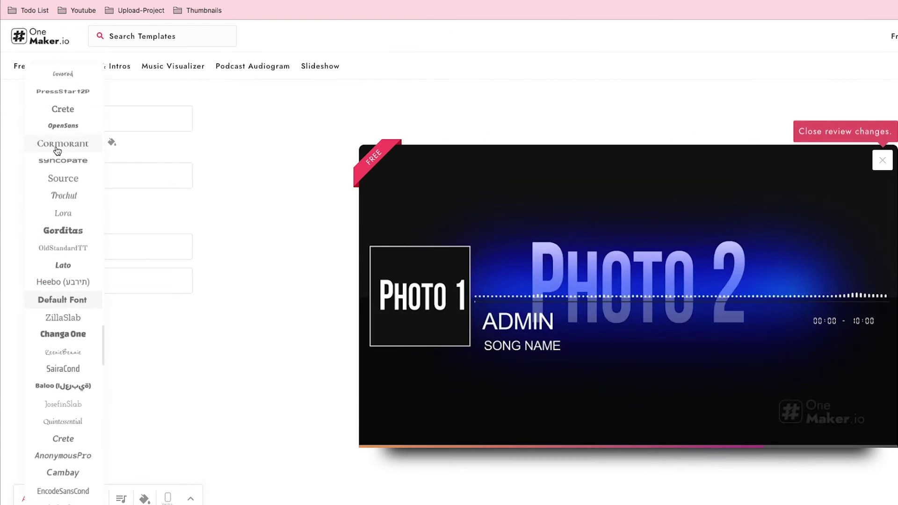
click(110, 145)
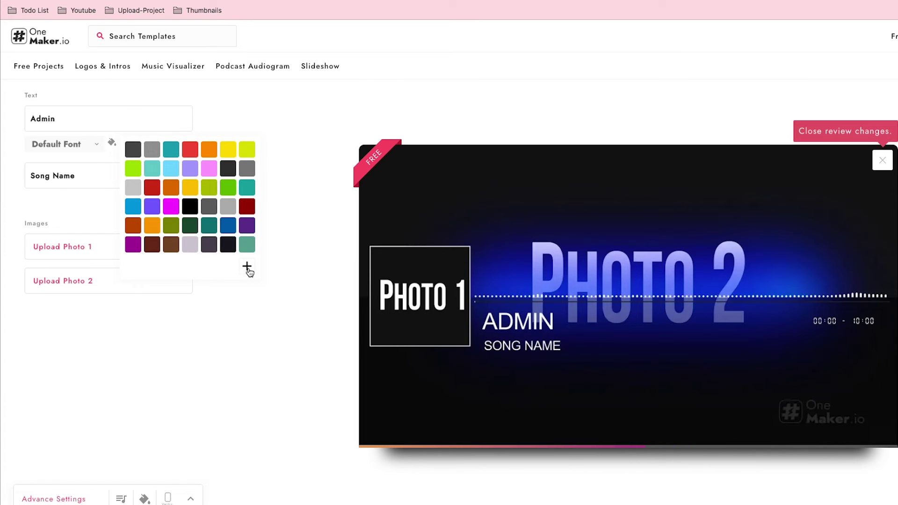
click(248, 269)
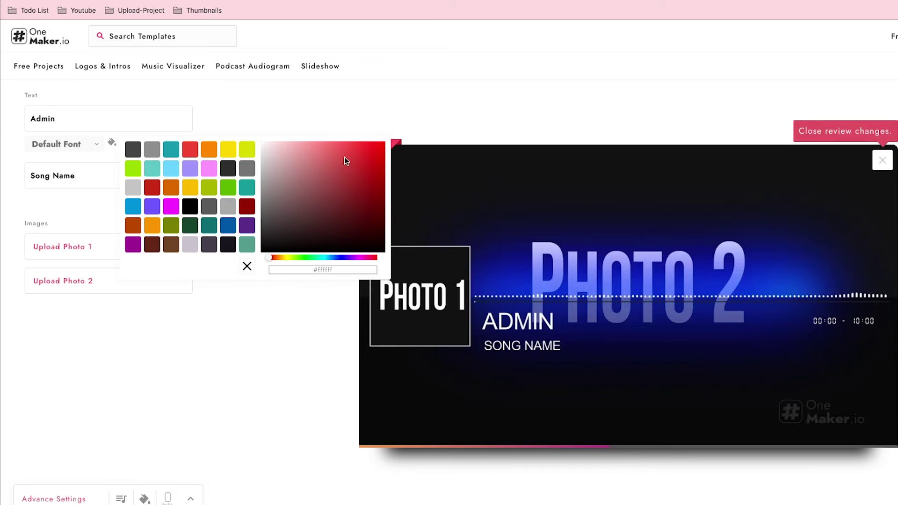
click(246, 269)
click(249, 324)
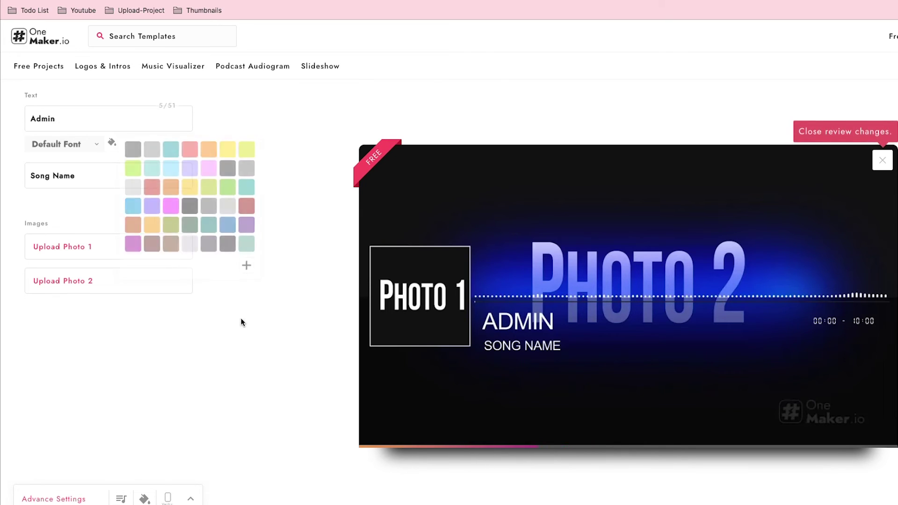
- Replace Song Name with 'Memorise' and set its font to Roboto
click(78, 176)
key(ctrl+a)
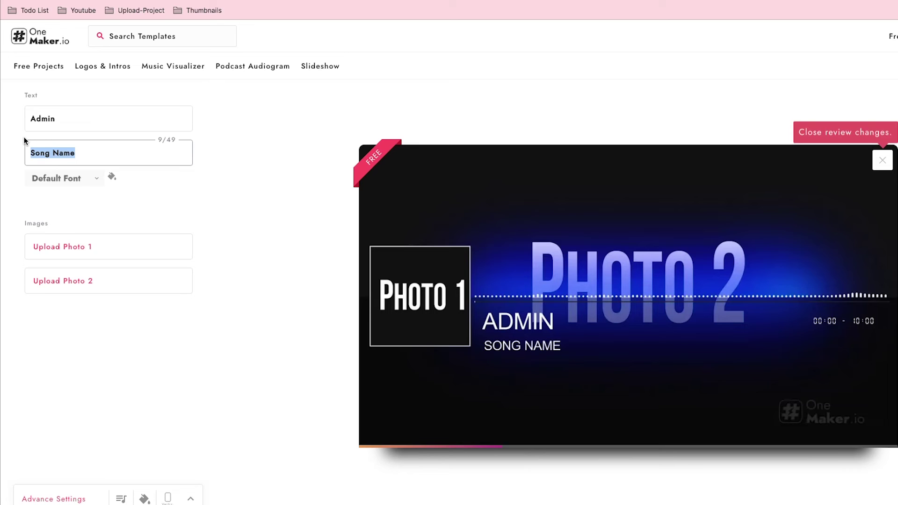
text(Memorise)
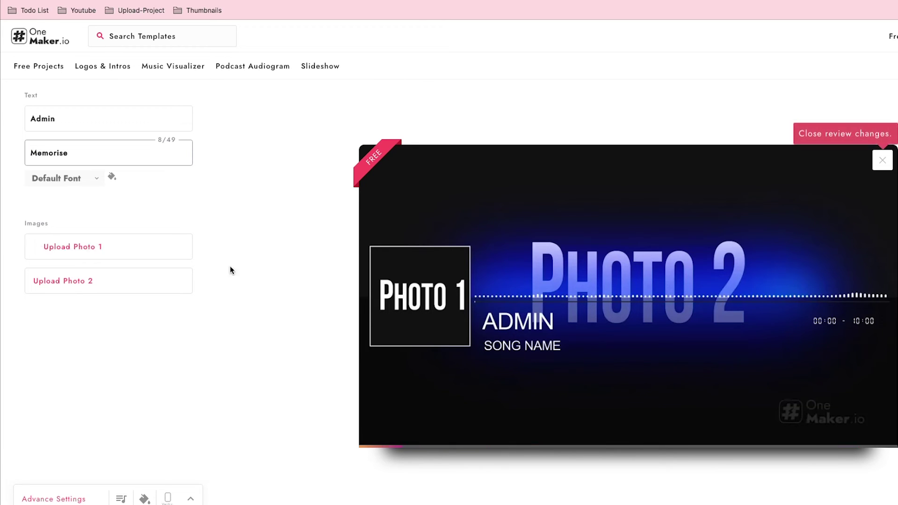
click(101, 202)
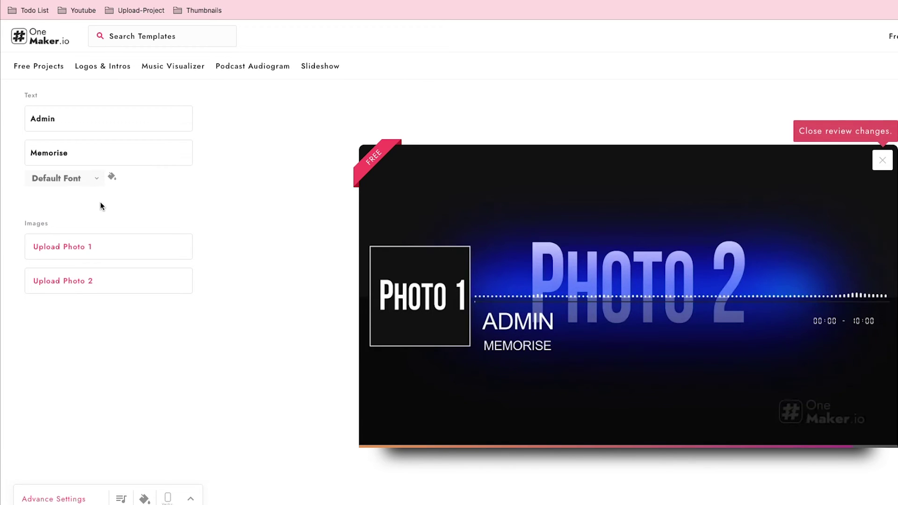
click(63, 178)
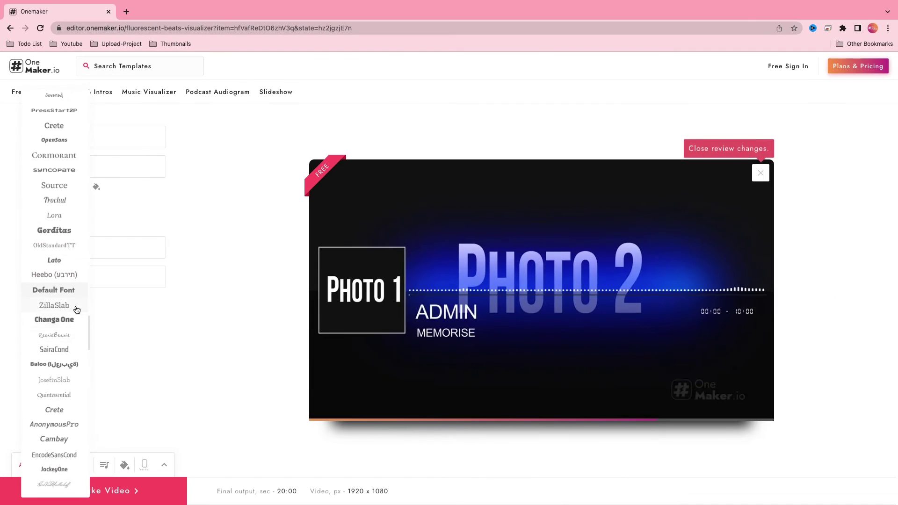
scroll(72, 300, down, 1)
scroll(72, 300, down, 5)
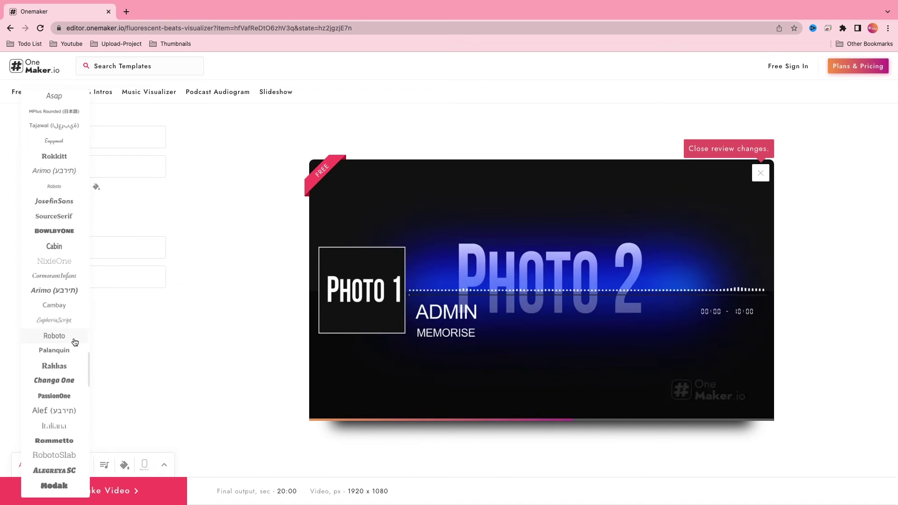
click(73, 338)
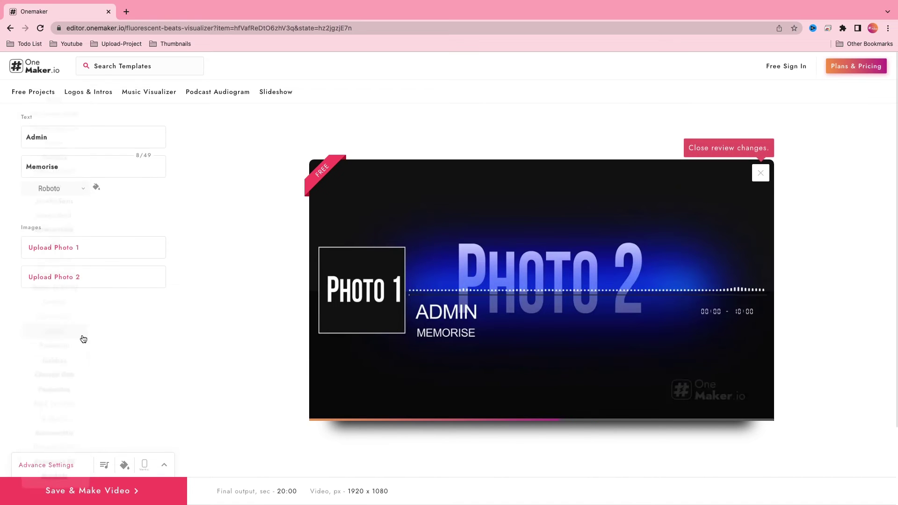
click(95, 188)
- Upload Image_01.jpeg as Photo 1 and zoom it to fill the frame
click(204, 358)
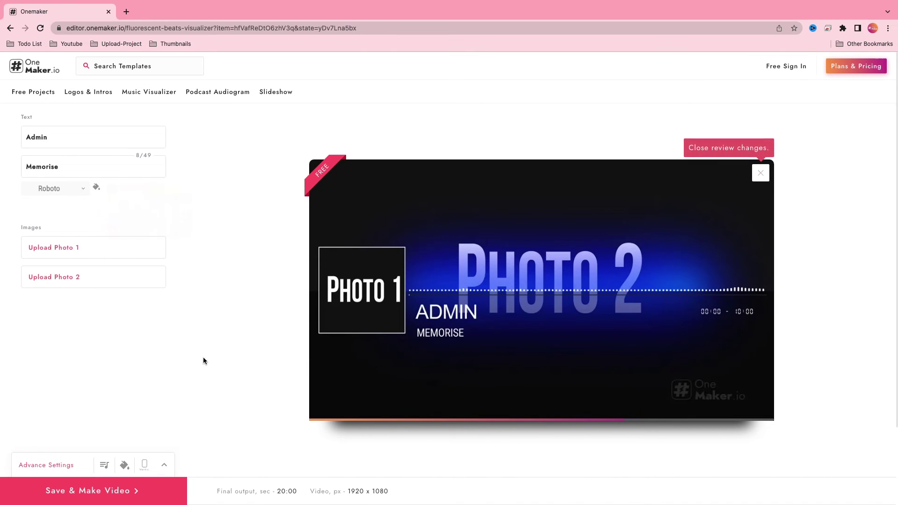
click(68, 254)
click(374, 185)
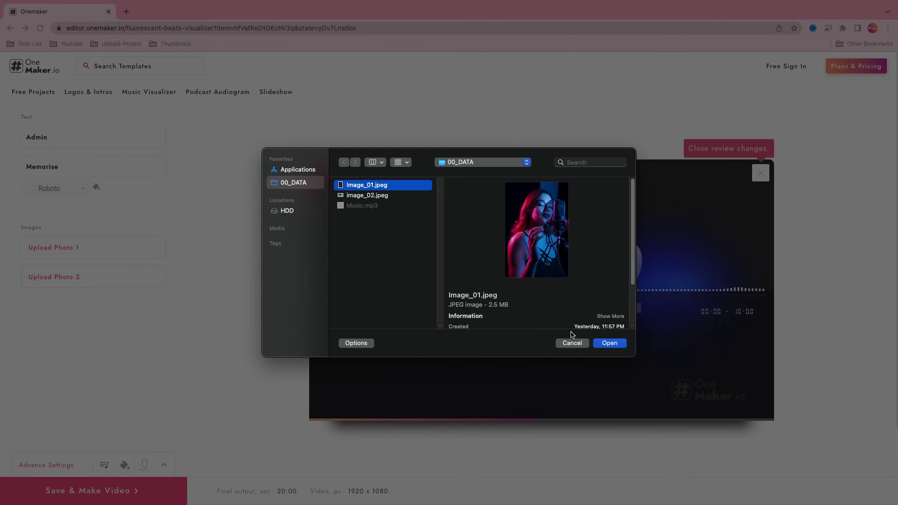
click(608, 343)
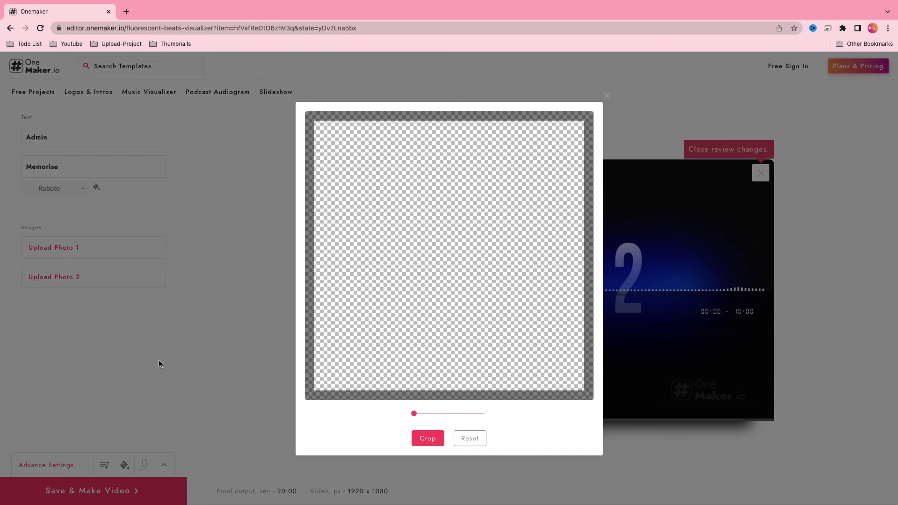
drag(426, 416, 432, 414)
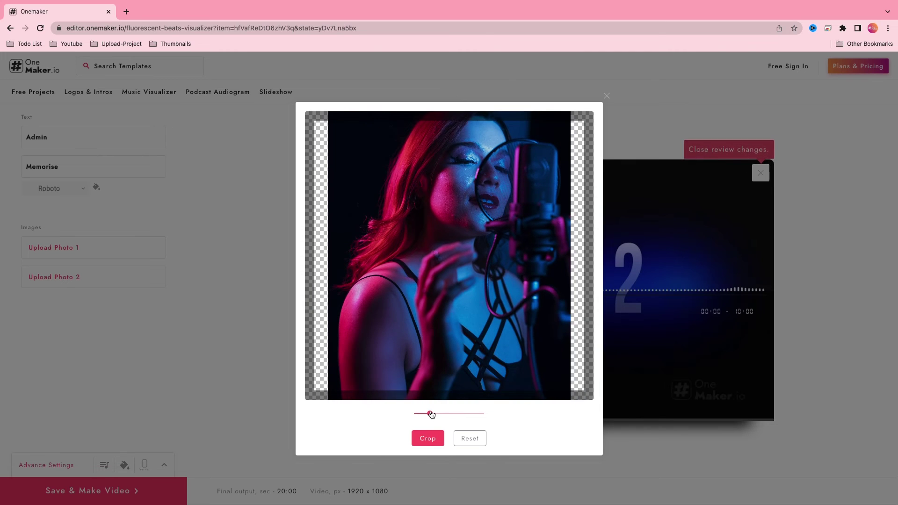
drag(427, 302, 427, 337)
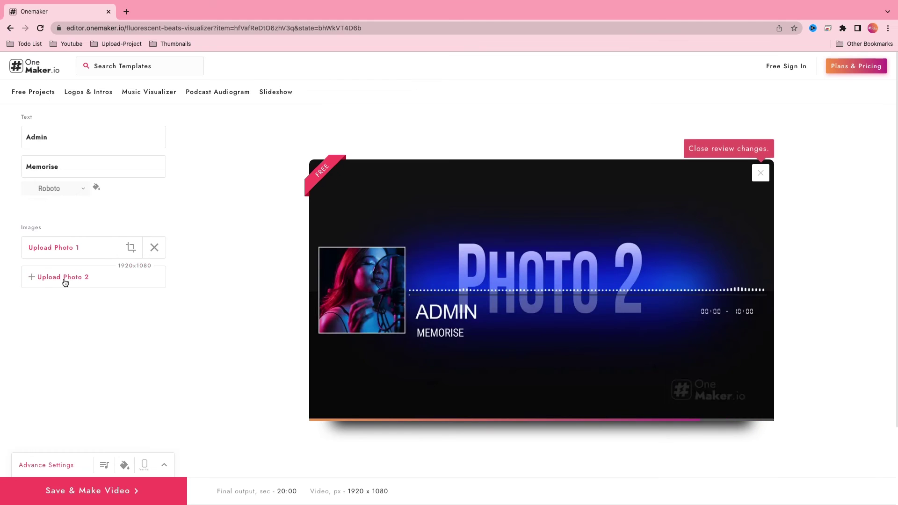
- Upload the neon city street photo image_02.jpeg as Photo 2, zoomed slightly
click(64, 279)
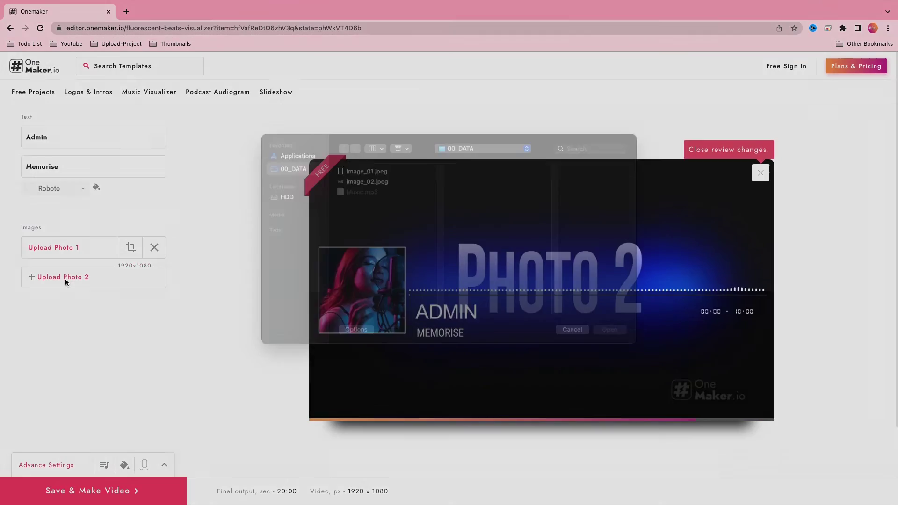
click(361, 195)
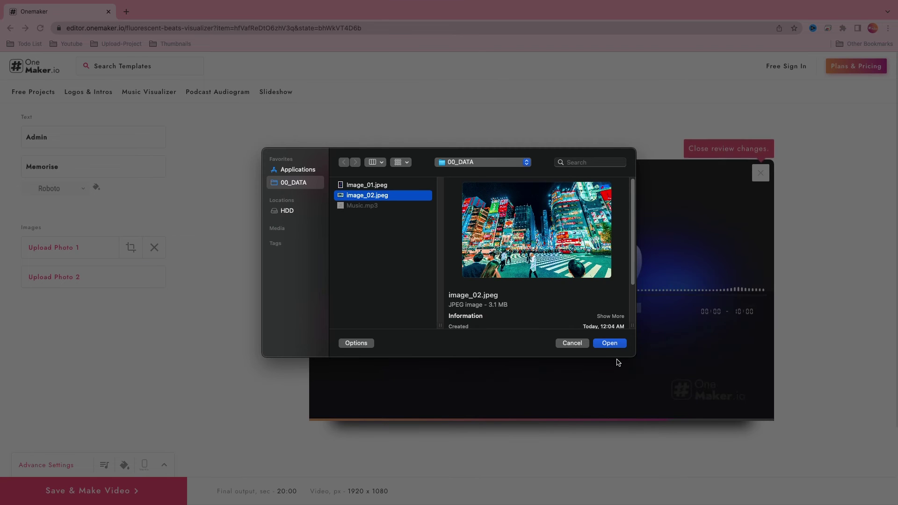
click(616, 344)
drag(430, 415, 432, 416)
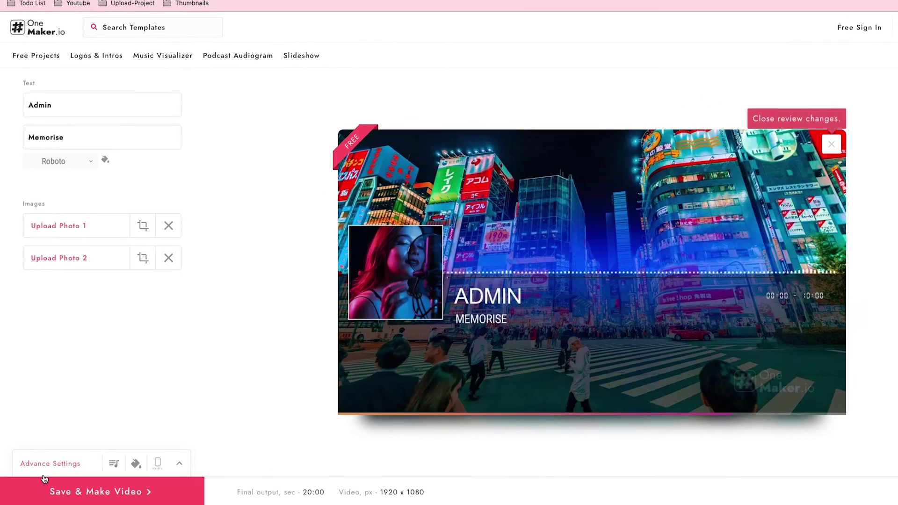
- Upload Music.mp3 as the audio track in Advance Settings
click(53, 465)
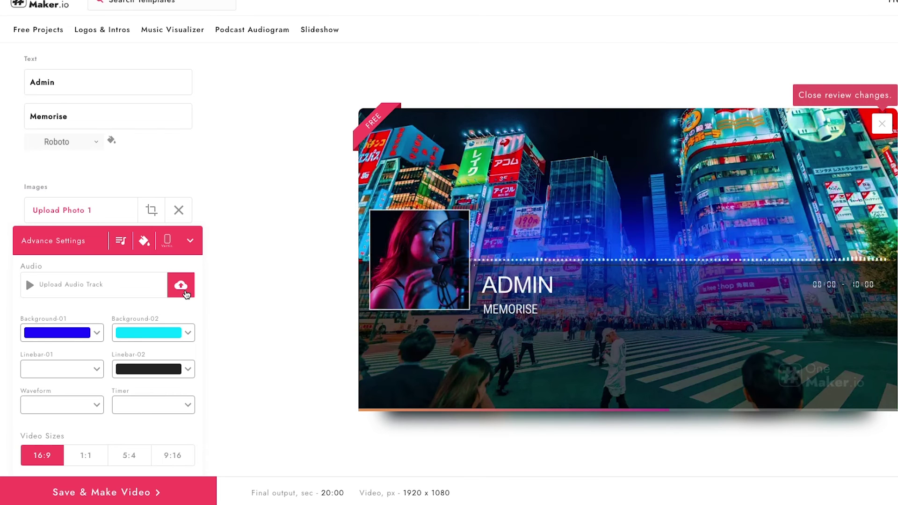
click(183, 289)
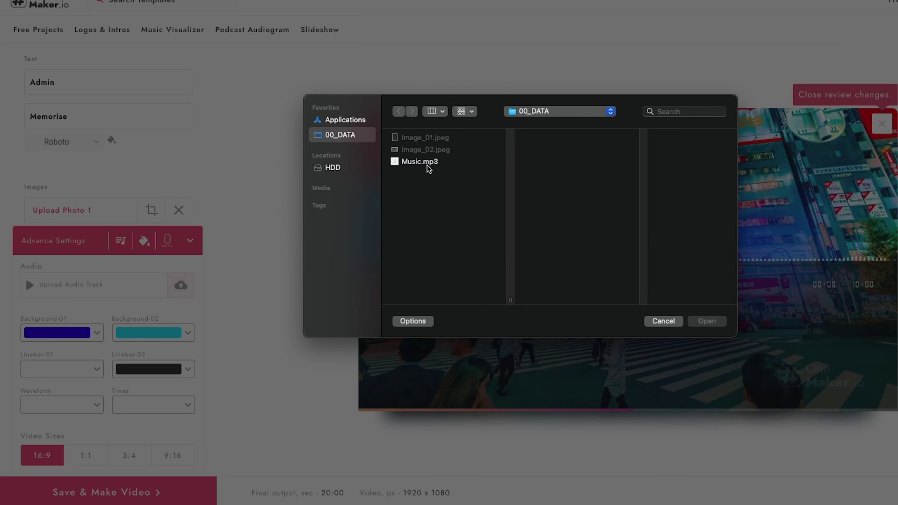
click(428, 164)
click(707, 321)
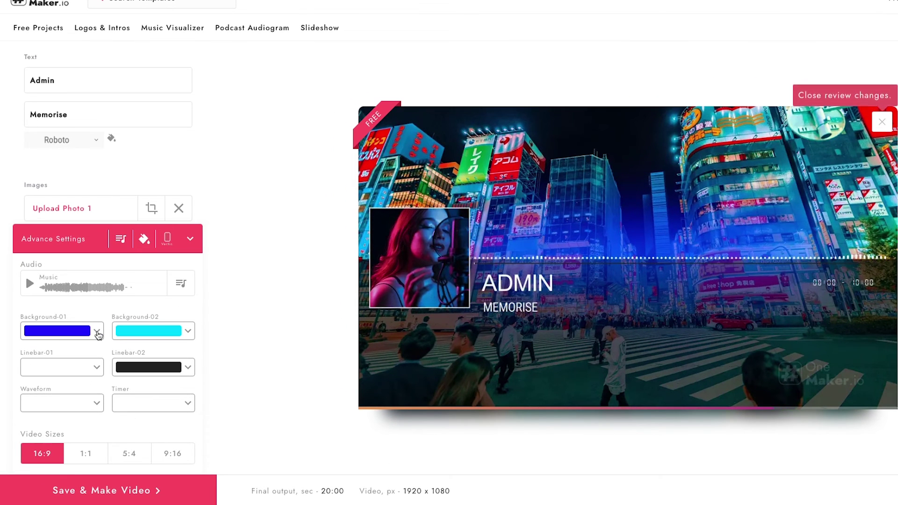
- Set the Background-01, Linebar-01 and Waveform colours to yellow
click(97, 335)
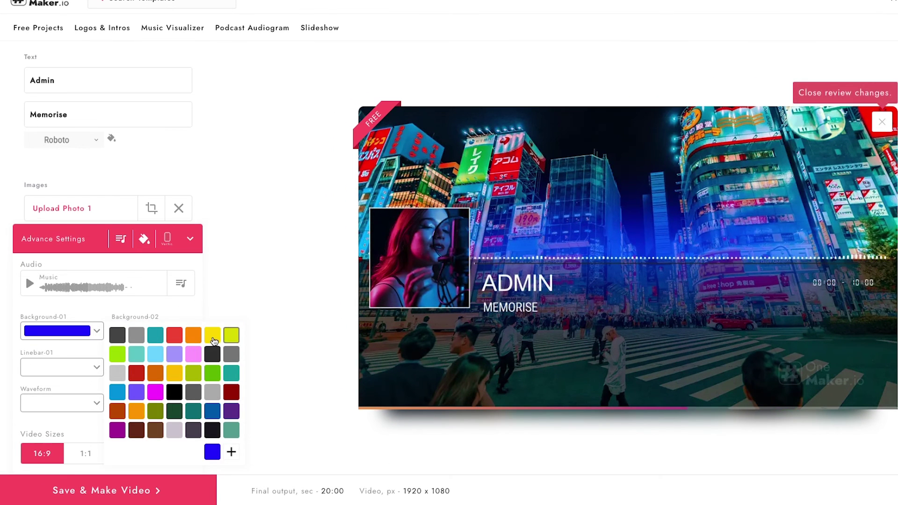
click(212, 338)
scroll(249, 375, down, 1)
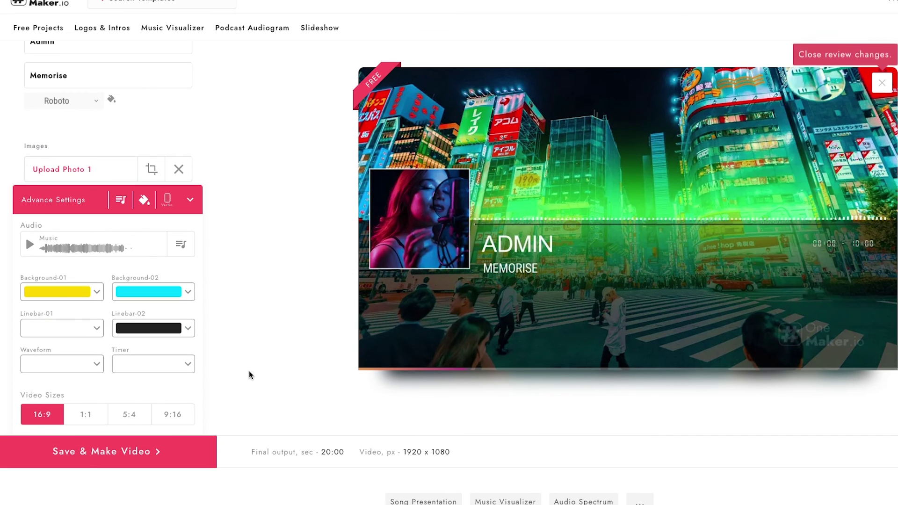
scroll(277, 327, up, 1)
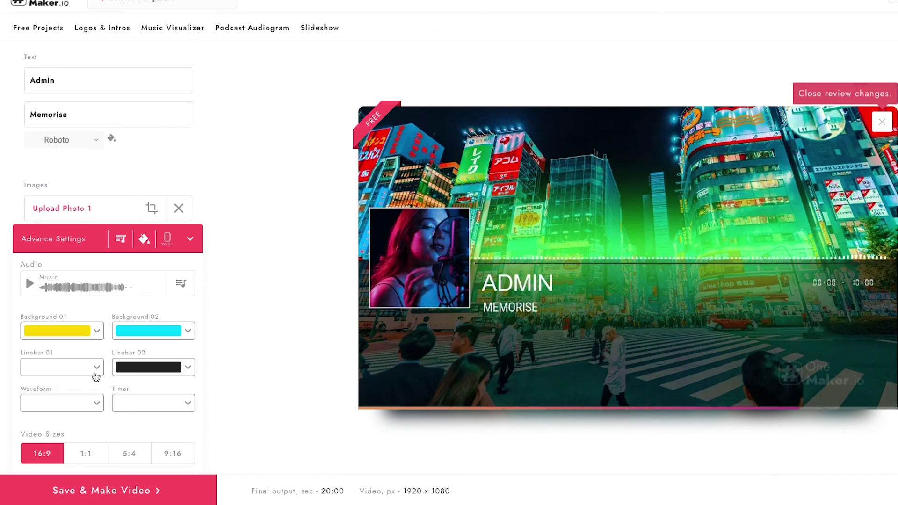
click(97, 376)
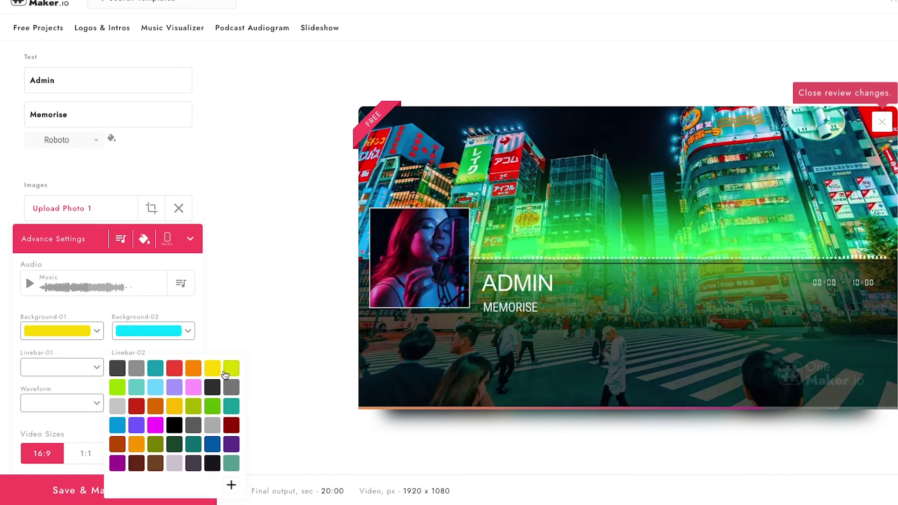
click(213, 368)
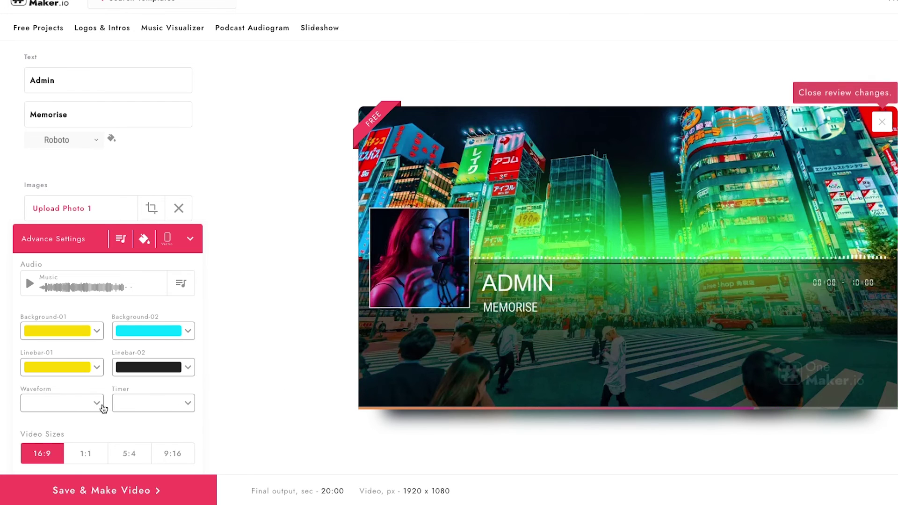
click(96, 405)
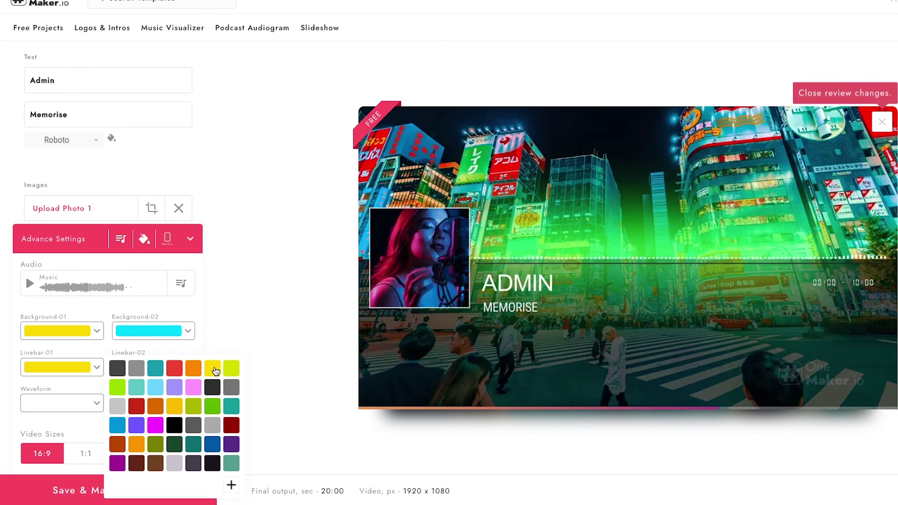
click(214, 385)
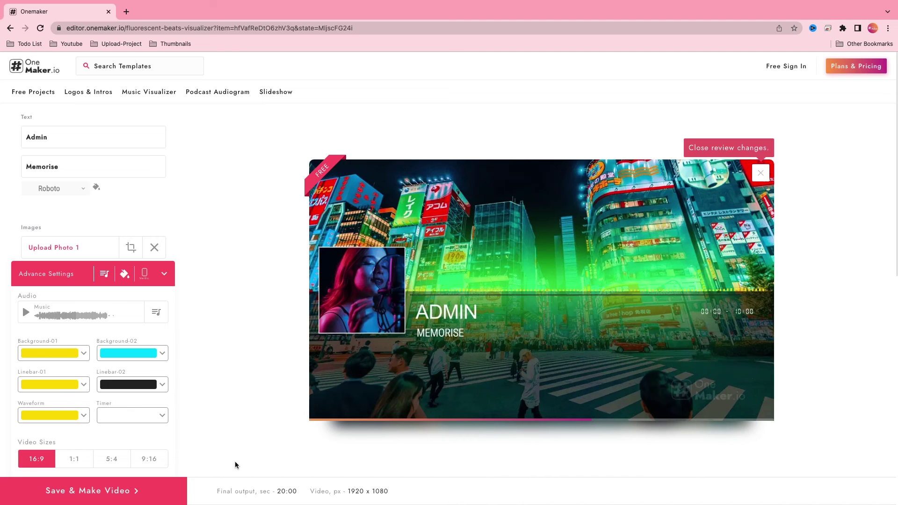
- Preview the 1:1, 5:4 and 9:16 sizes, return to 16:9, then Save & Make Video
click(76, 460)
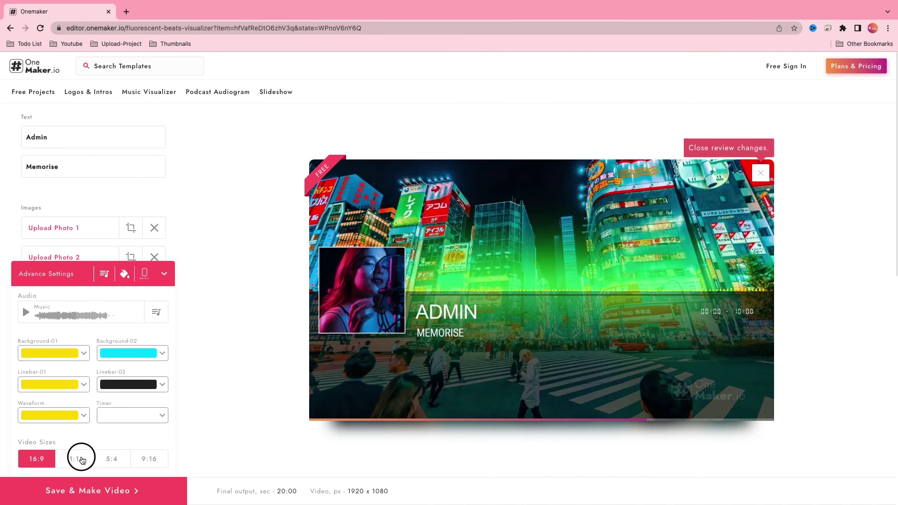
click(112, 459)
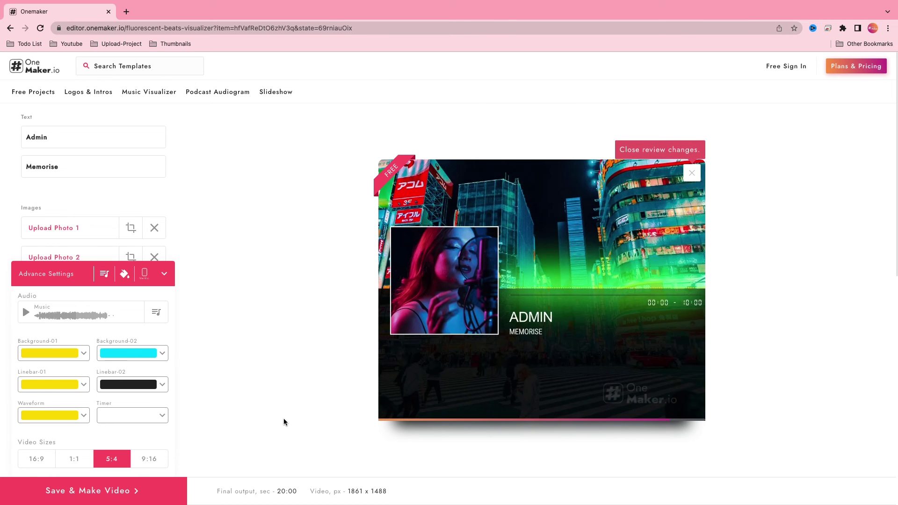
click(146, 459)
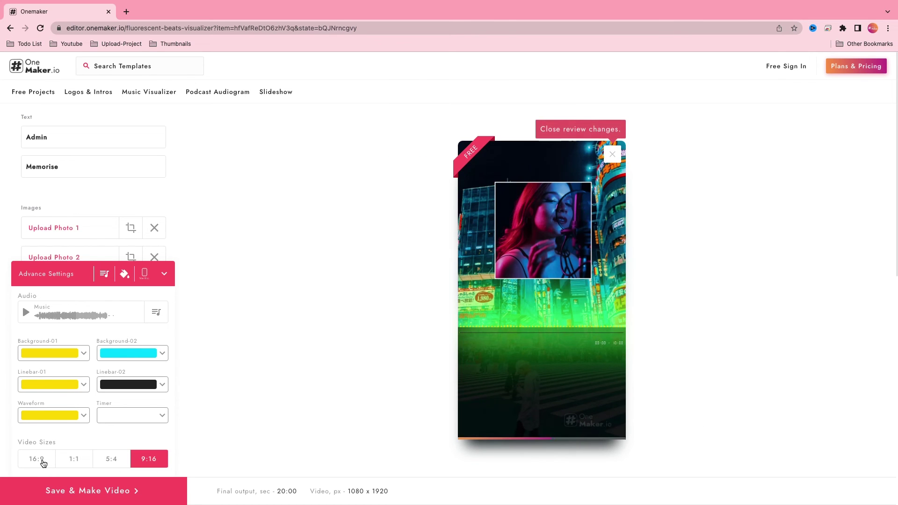
click(43, 462)
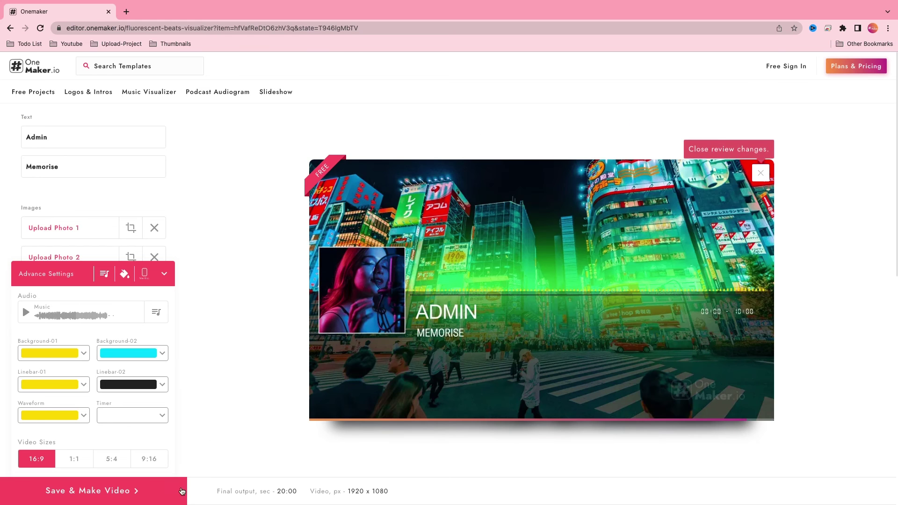
click(85, 491)
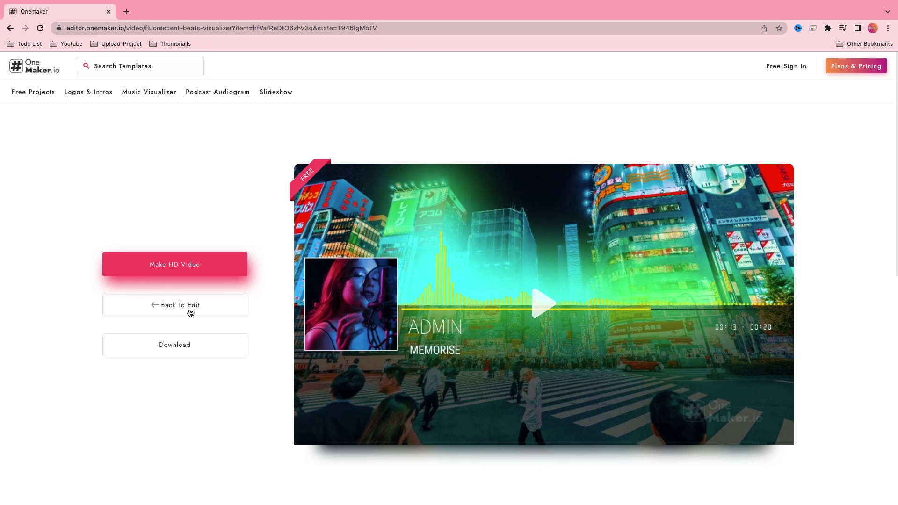
- Save the fluorescent-beats-visualizer MP4 to the data folder and open it
click(183, 348)
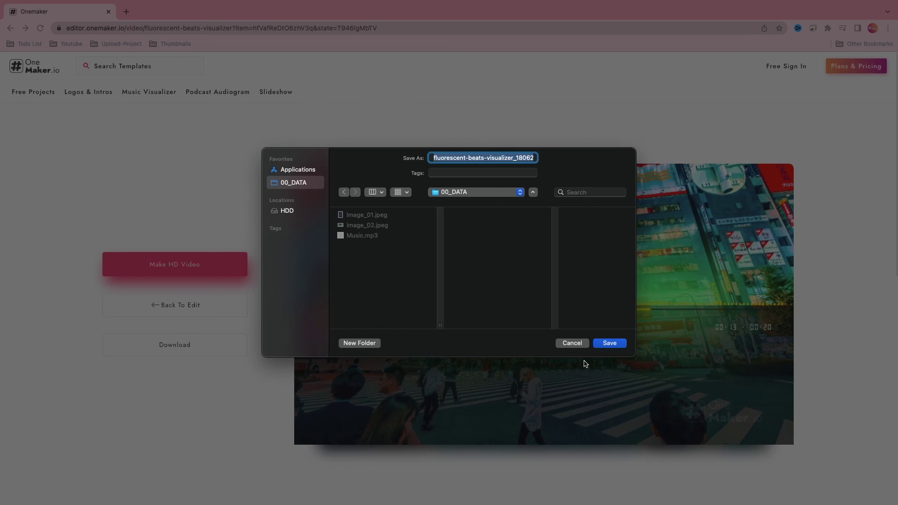
click(610, 343)
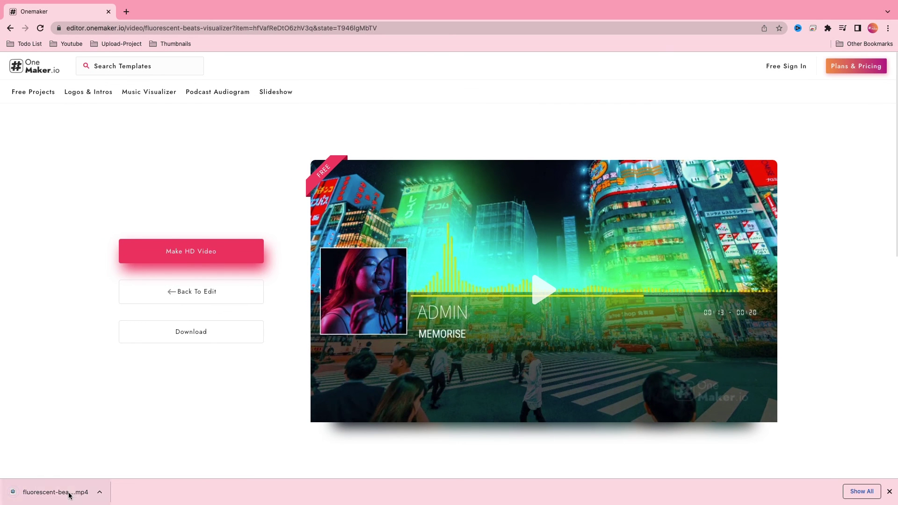
click(69, 495)
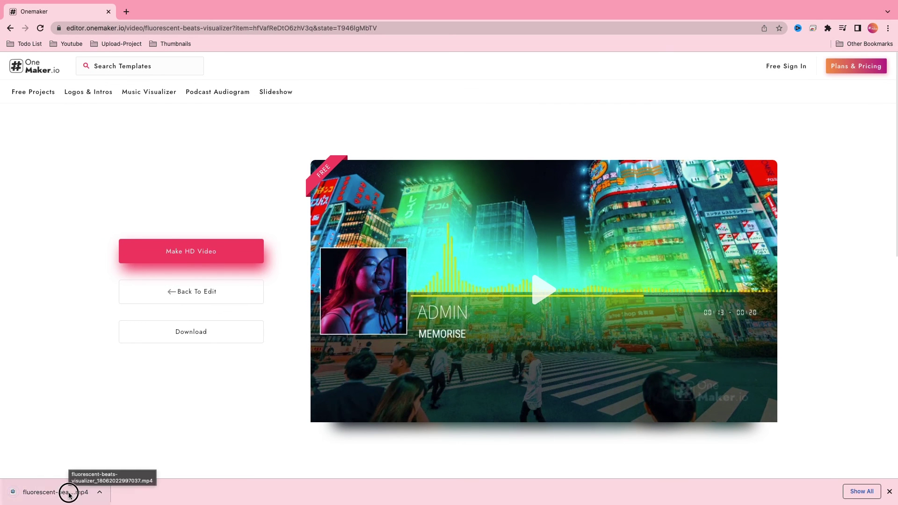